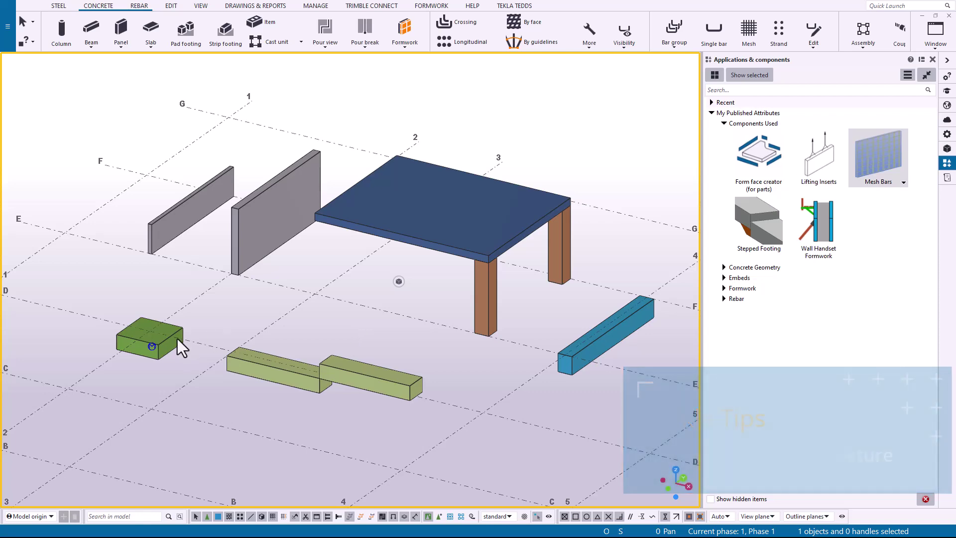
# Zoom onto the green pad footing, show parts transparent, and select its rebar mesh
pyautogui.scroll(8, 319, 353)
pyautogui.hotkey('ctrl', '2')
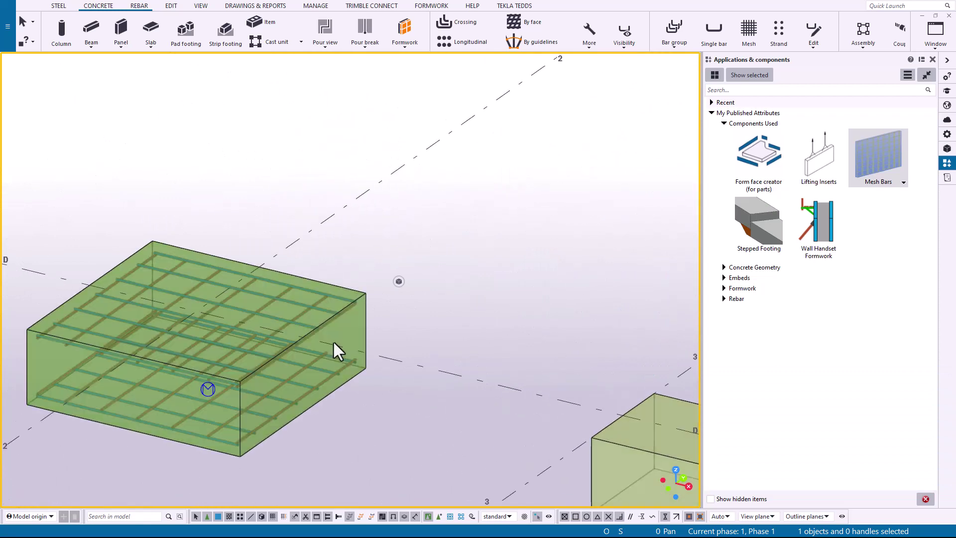
pyautogui.click(327, 294)
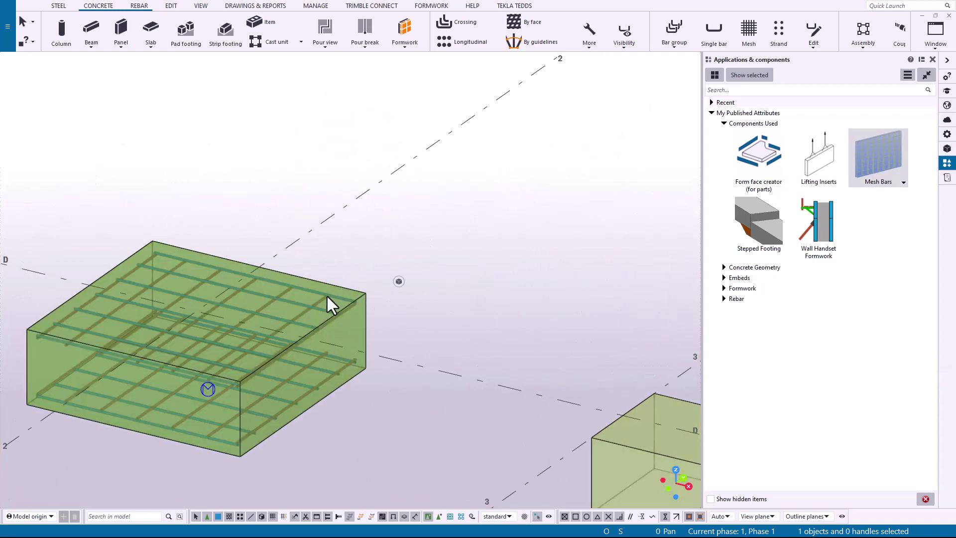
pyautogui.rightClick(327, 295)
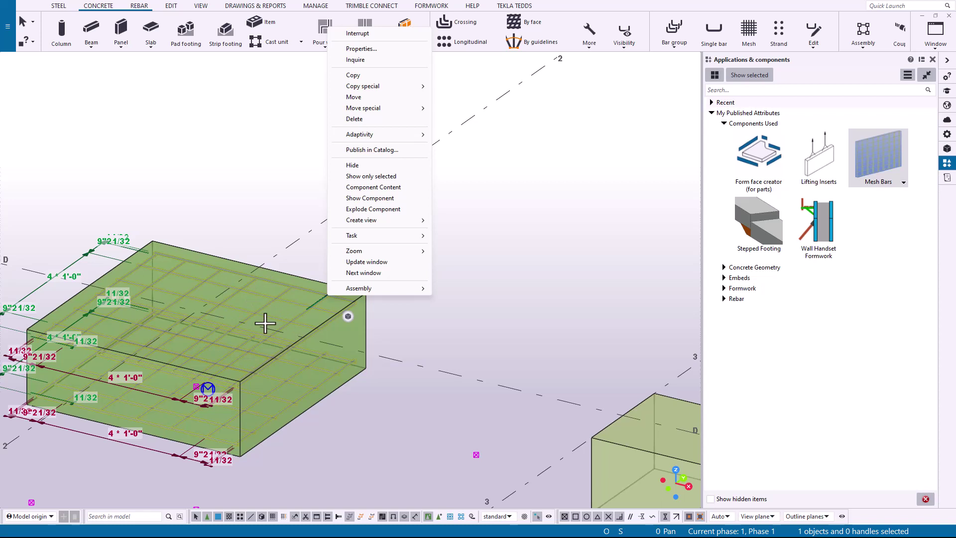
pyautogui.rightClick(498, 240)
pyautogui.click(530, 249)
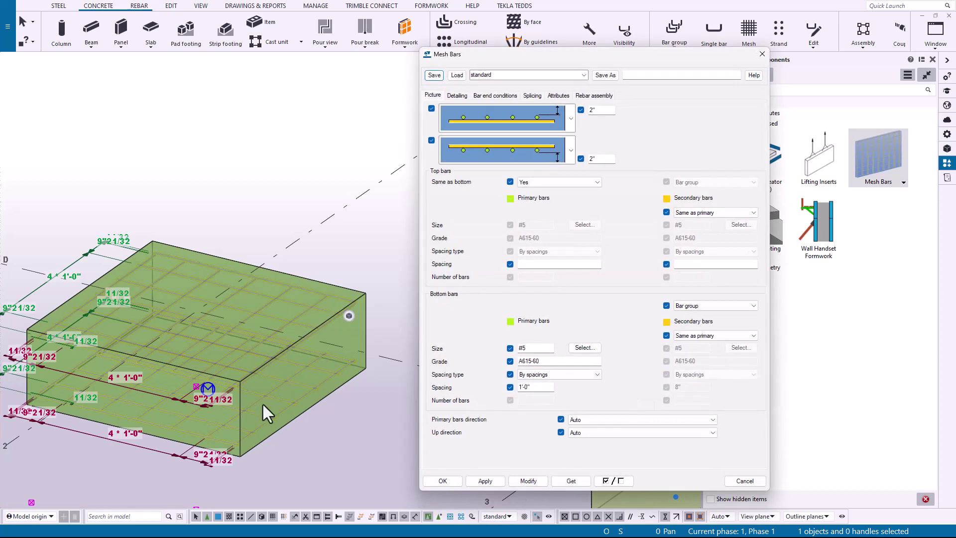
pyautogui.click(760, 55)
# Select and delete the footing's existing rebar mesh
pyautogui.click(344, 367)
pyautogui.click(410, 345)
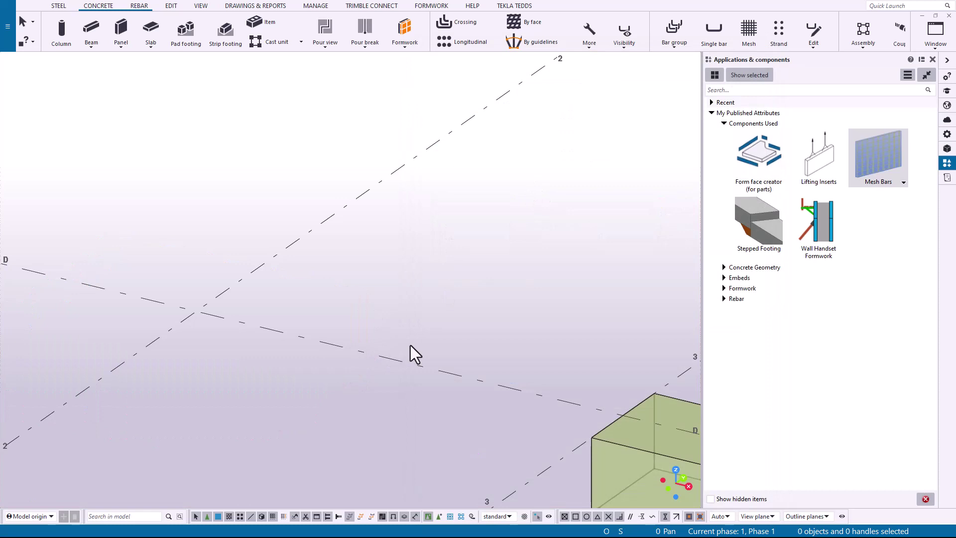
pyautogui.click(336, 373)
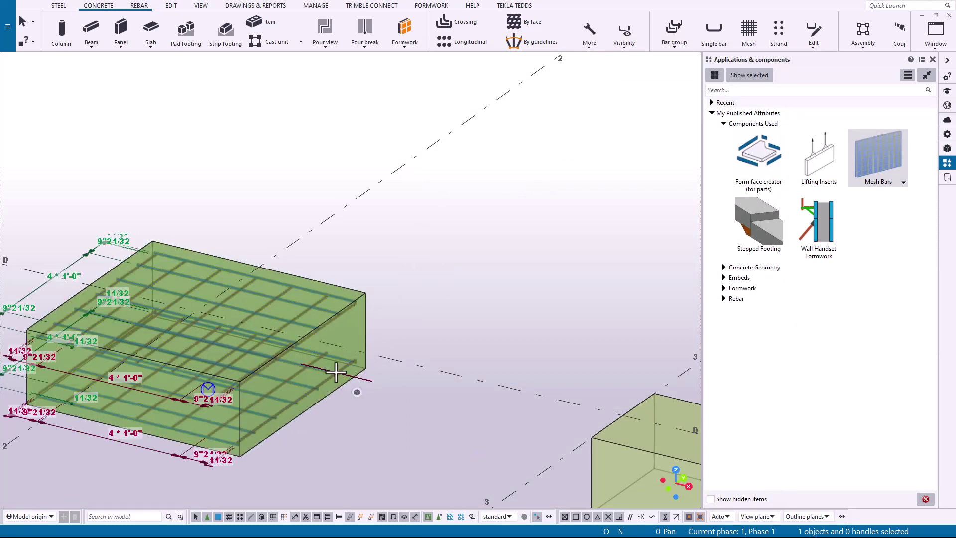
pyautogui.press('Delete')
pyautogui.keyDown('ctrl'); pyautogui.moveTo(518, 269); pyautogui.dragTo(728, 269, button='middle'); pyautogui.keyUp('ctrl')
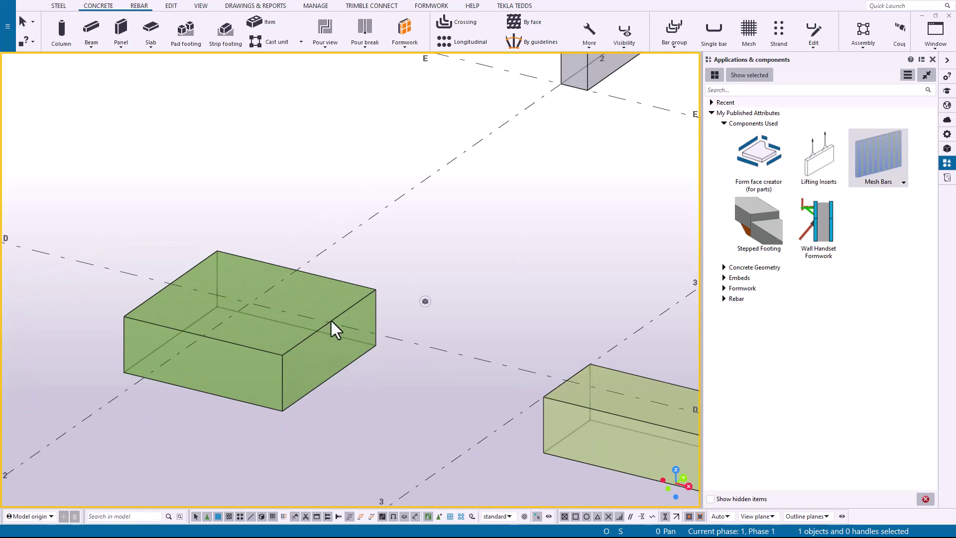
# Load the CIP Footing Bottom Bars preset with 3" bottom cover into Mesh Bars and apply
pyautogui.click(874, 162)
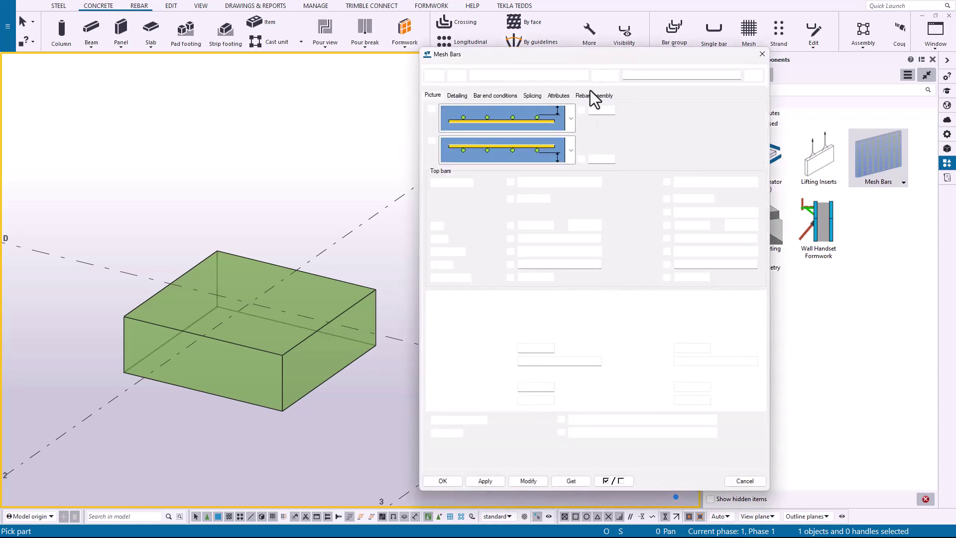
pyautogui.click(583, 76)
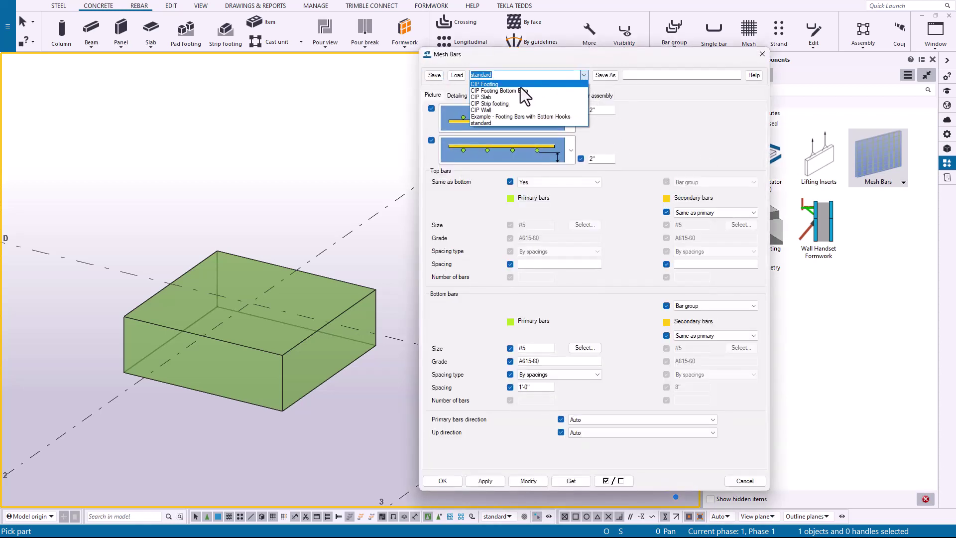
pyautogui.click(481, 91)
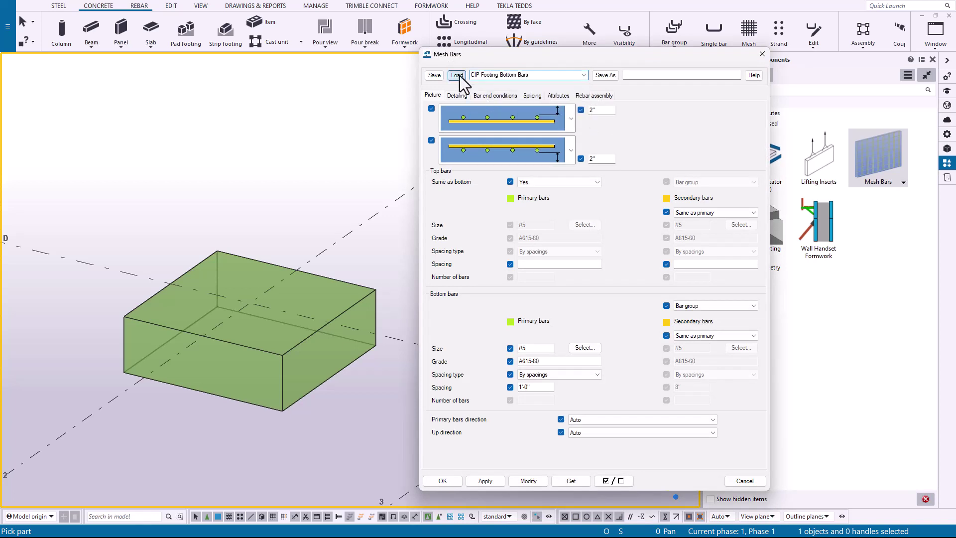
pyautogui.click(456, 76)
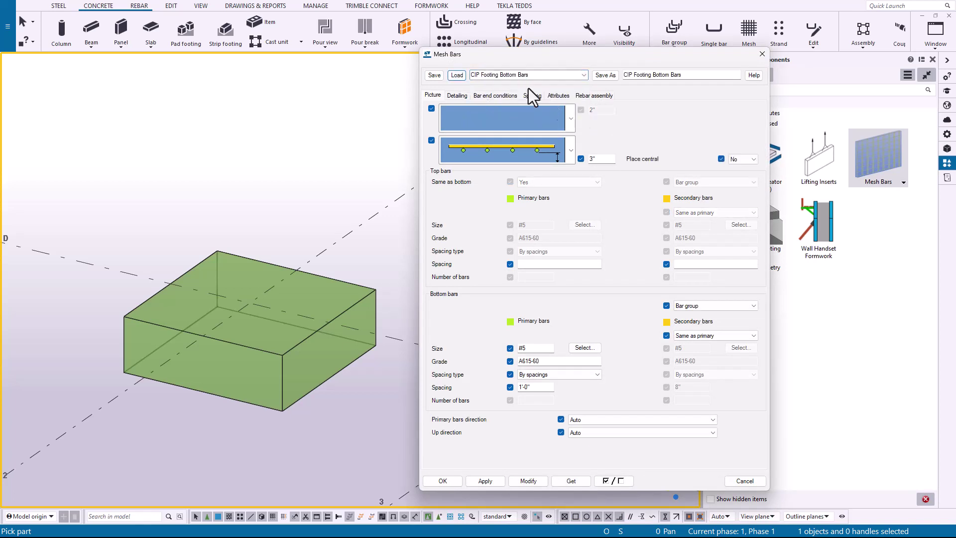
pyautogui.doubleClick(598, 159)
pyautogui.click(487, 481)
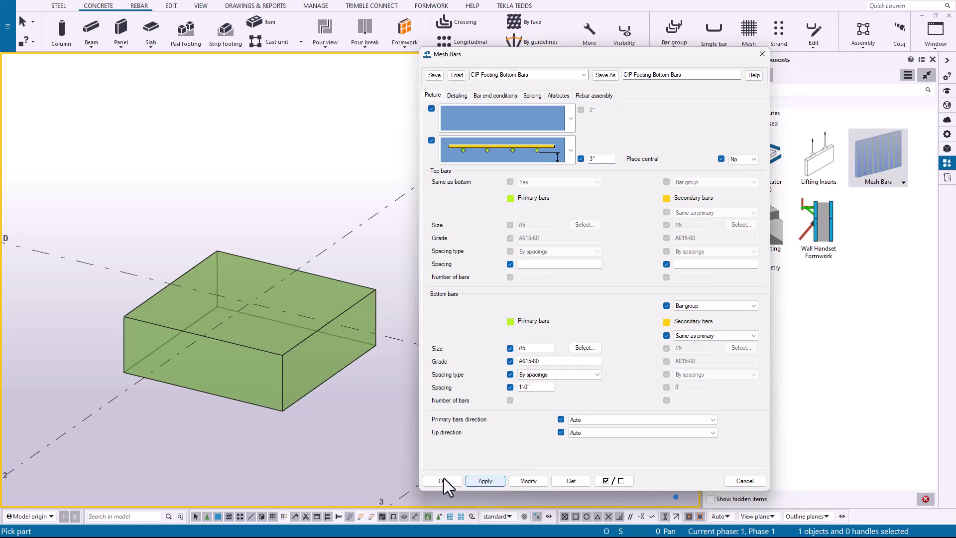
# Place the bottom-bar mesh on the footing, then end placement and close the settings
pyautogui.click(370, 293)
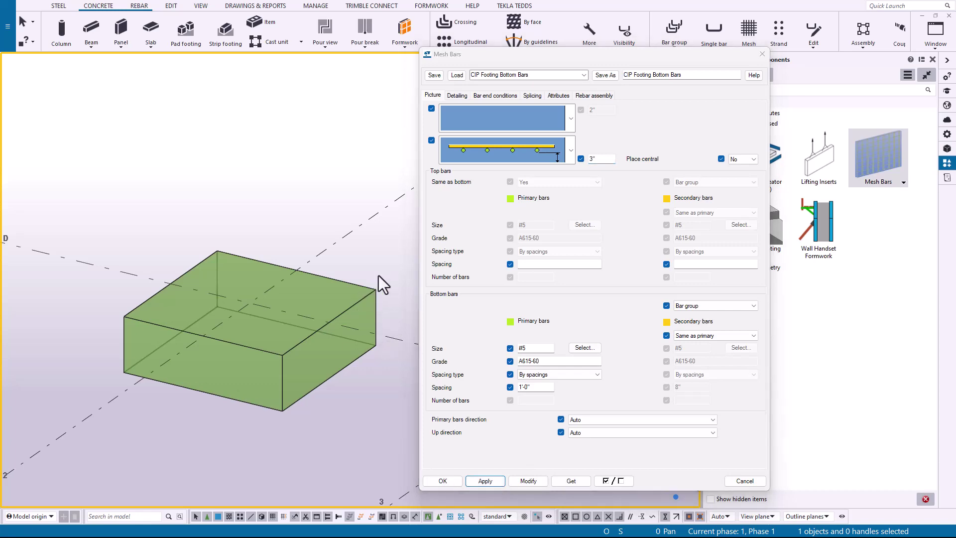
pyautogui.rightClick(404, 260)
pyautogui.click(421, 264)
pyautogui.click(745, 480)
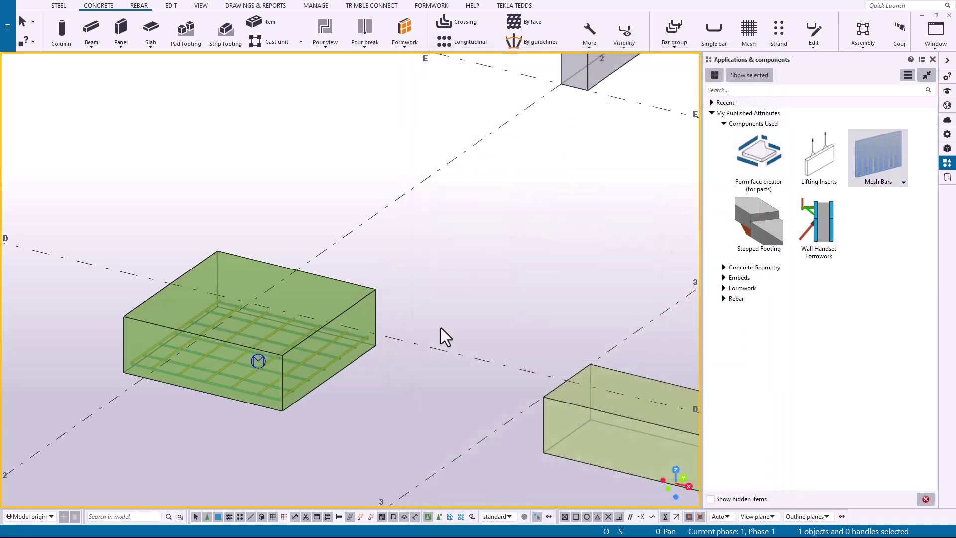
pyautogui.moveTo(441, 327); pyautogui.dragTo(427, 316, button='middle')
pyautogui.scroll(5, 404, 359)
pyautogui.scroll(-5, 404, 357)
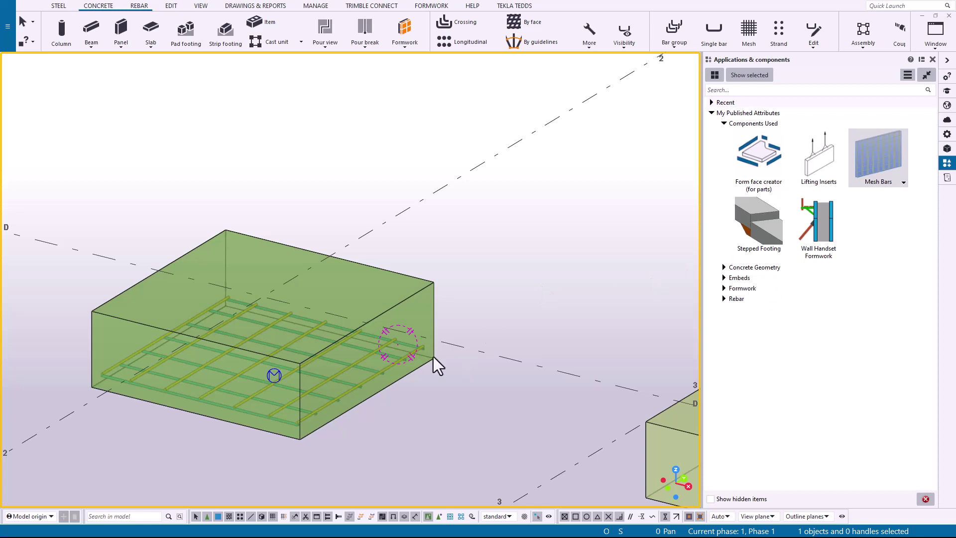
# Publish the selected bottom mesh to the catalog under the name 'Mesh Bars - Ftg Bottom Bars Only'
pyautogui.click(395, 341)
pyautogui.scroll(-1, 393, 333)
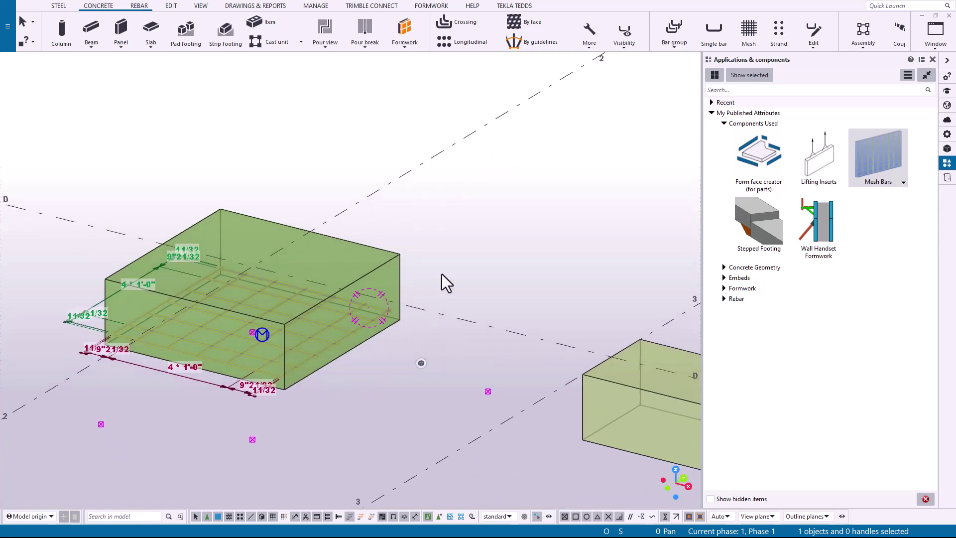
pyautogui.scroll(3, 367, 304)
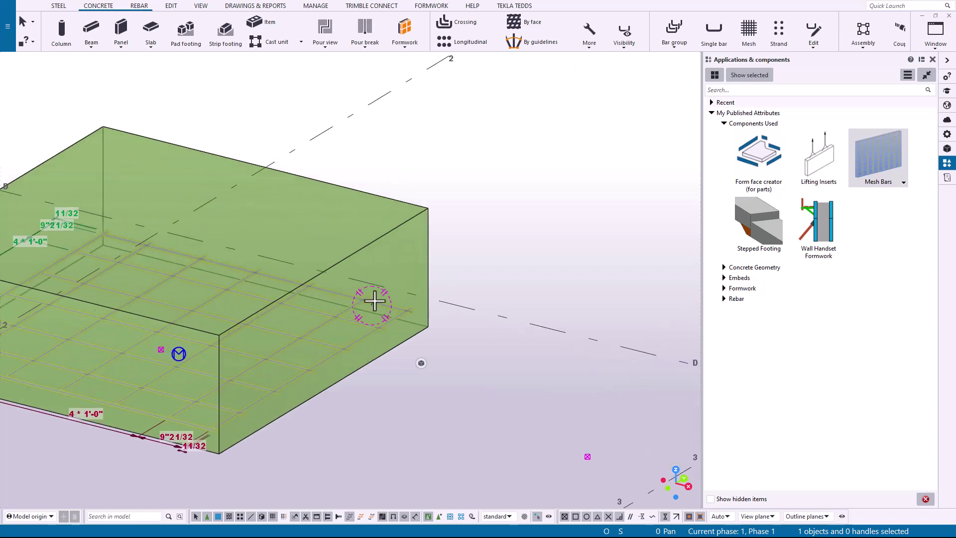
pyautogui.rightClick(365, 300)
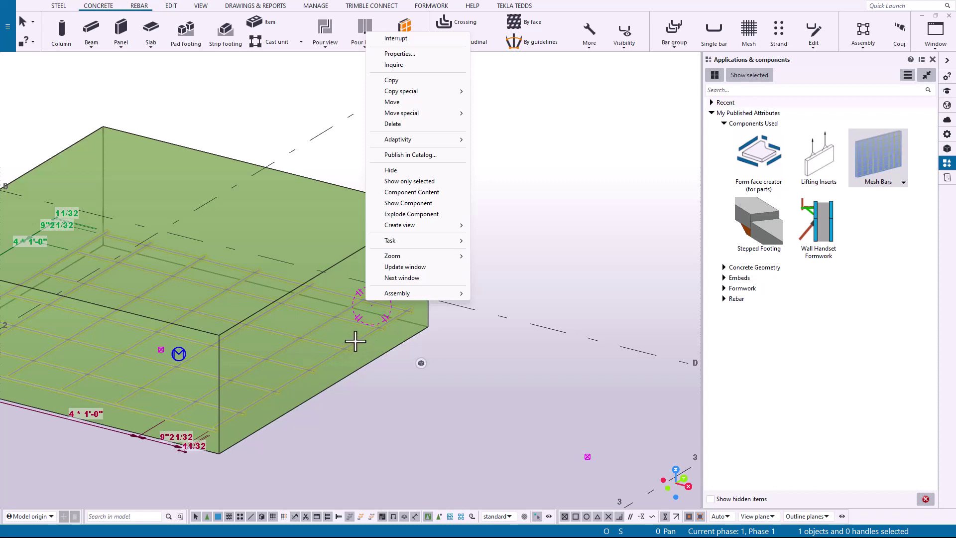
pyautogui.click(417, 154)
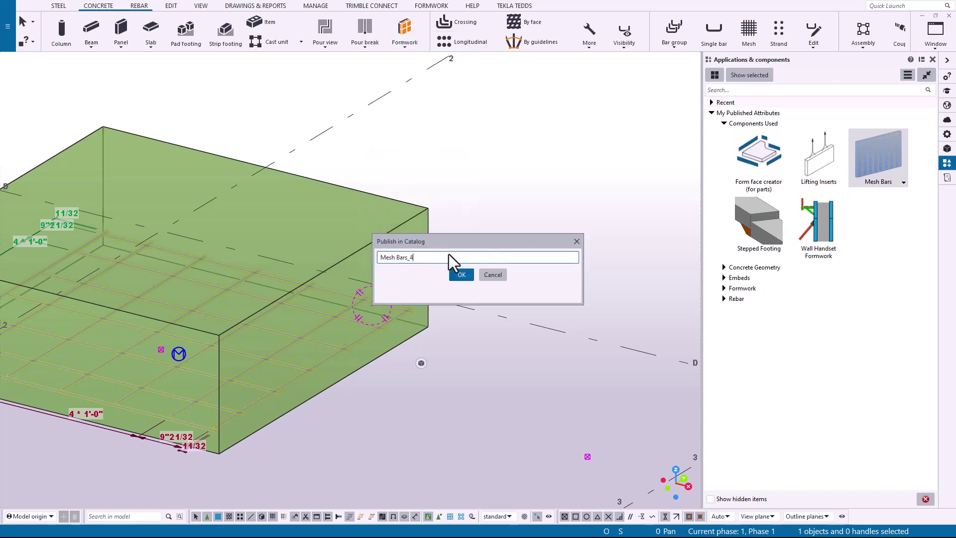
pyautogui.press('BackSpace')
pyautogui.press('BackSpace')
pyautogui.write('- F')
pyautogui.click(461, 276)
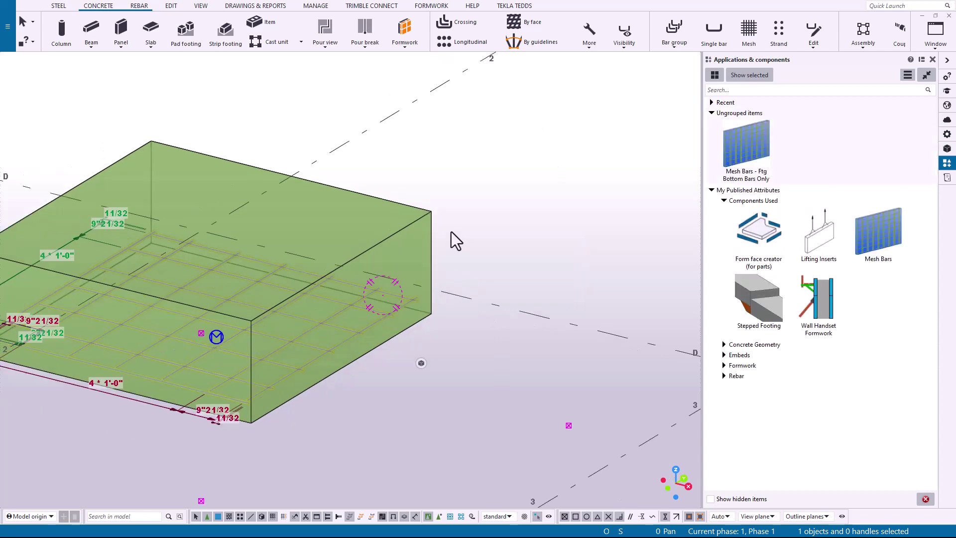
pyautogui.scroll(-3, 450, 239)
pyautogui.scroll(5, 504, 222)
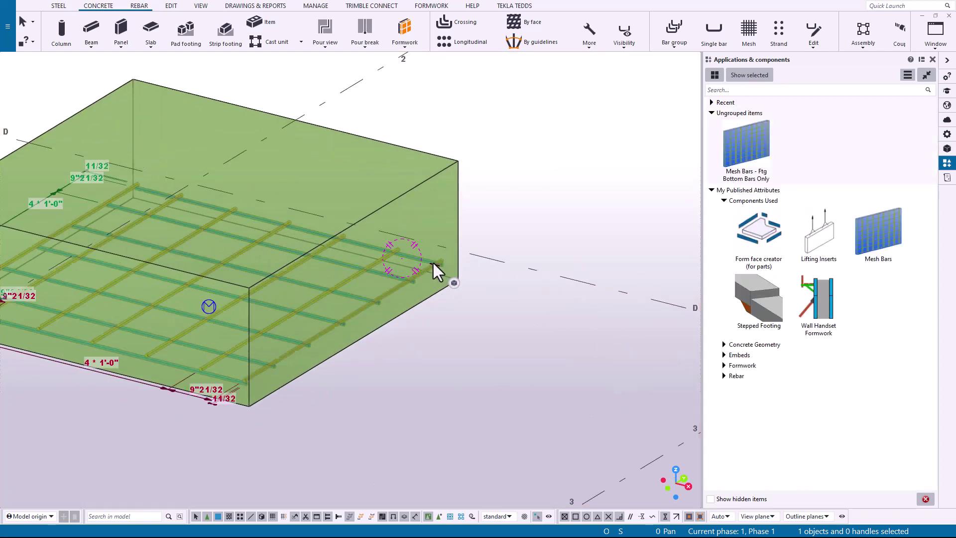
# Delete the placed bottom-bar mesh and check the Rebar catalog group
pyautogui.press('Delete')
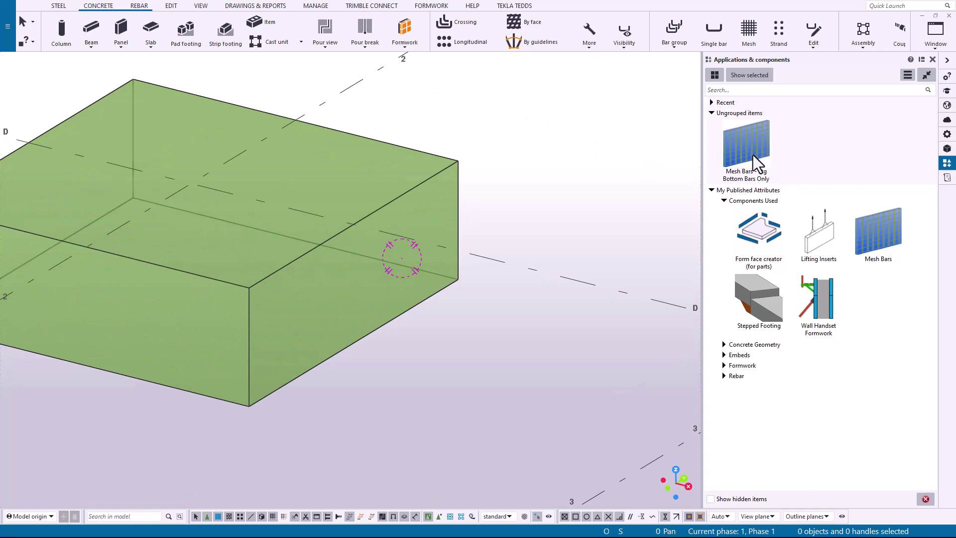
pyautogui.click(724, 376)
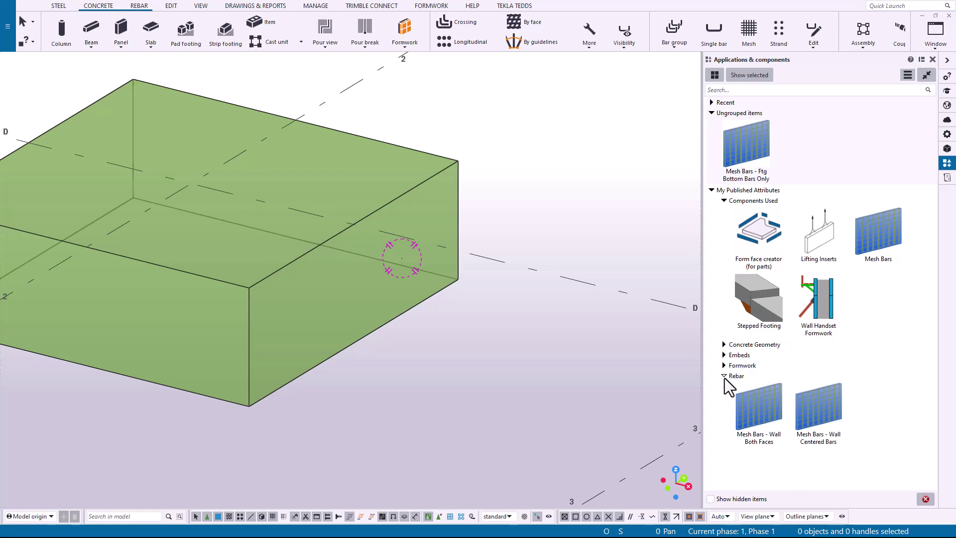
pyautogui.click(724, 376)
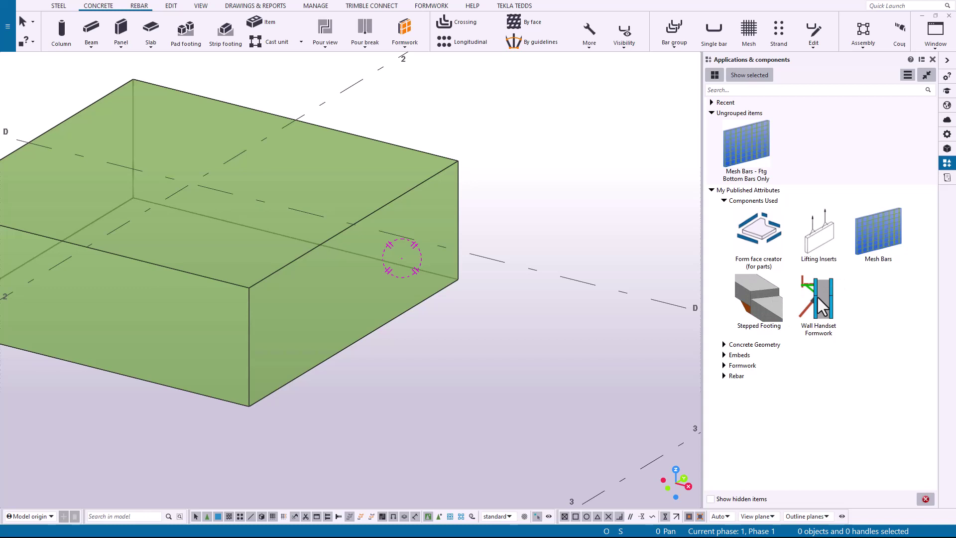
# Move 'Mesh Bars - Ftg Bottom Bars Only' into the Rebar group and expand it
pyautogui.scroll(-5, 395, 219)
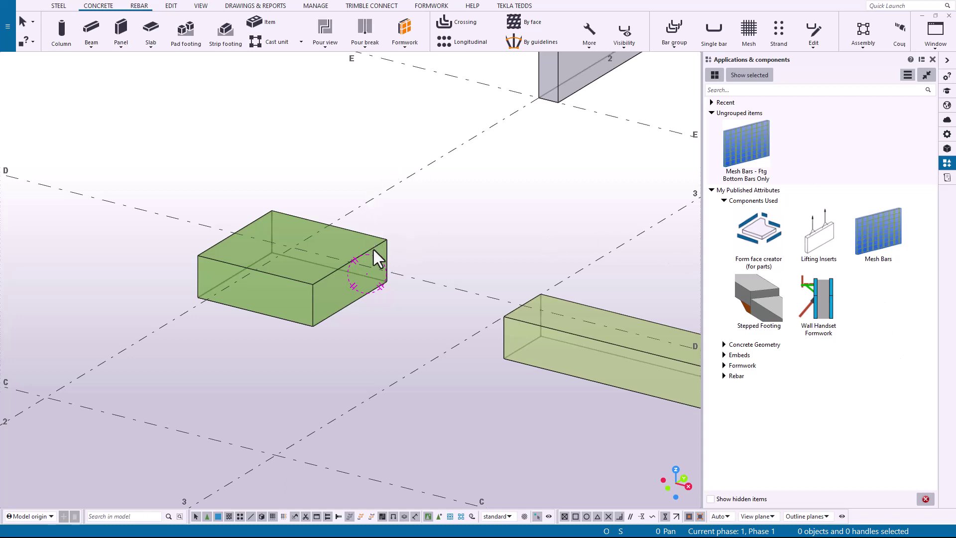
pyautogui.scroll(2, 373, 250)
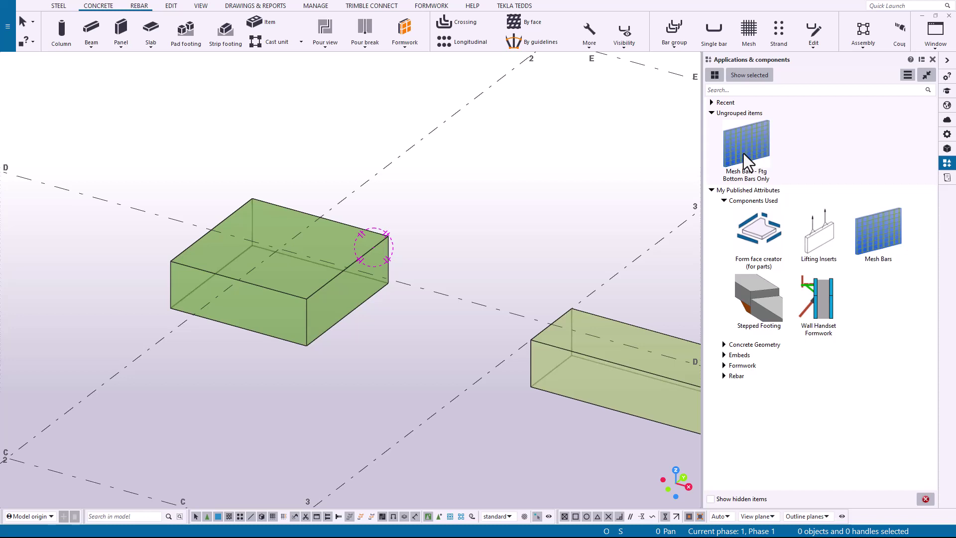
pyautogui.moveTo(746, 150); pyautogui.dragTo(736, 379)
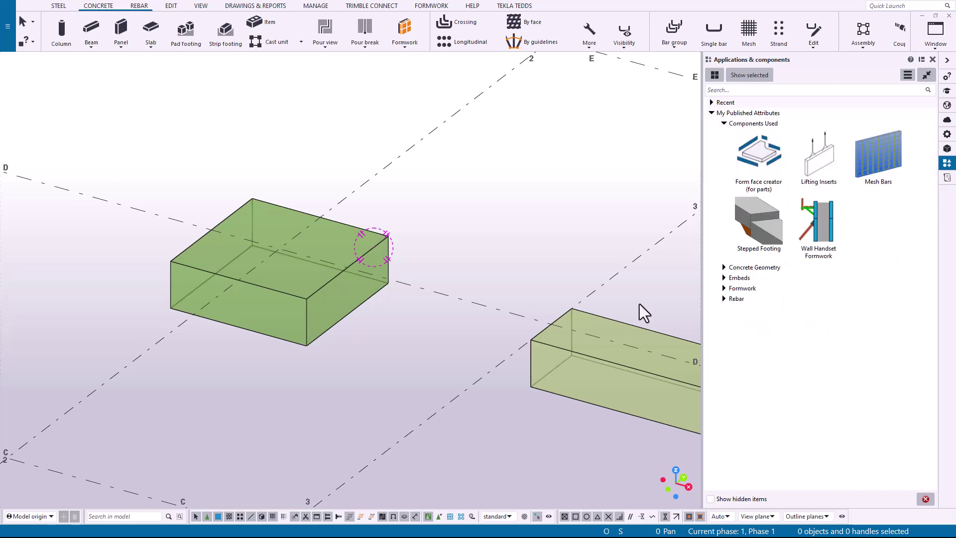
pyautogui.click(725, 300)
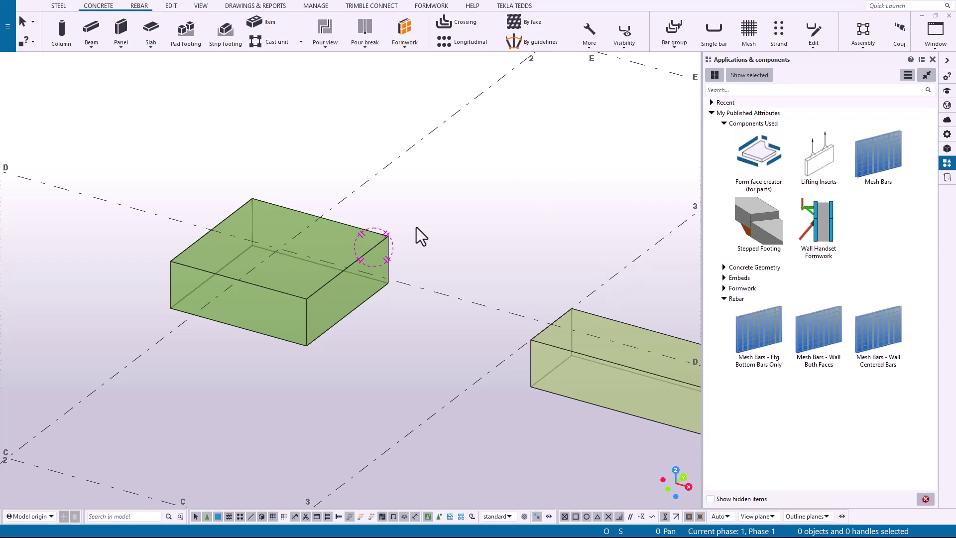
pyautogui.scroll(-3, 403, 276)
pyautogui.scroll(-2, 403, 276)
pyautogui.moveTo(403, 276); pyautogui.dragTo(391, 312, button='middle')
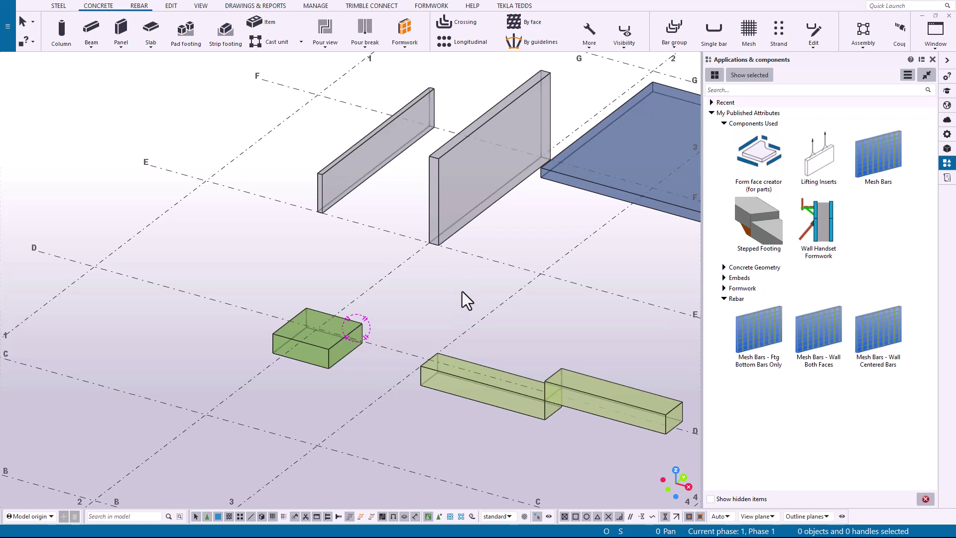
# Place 'Mesh Bars - Ftg Bottom Bars Only' on the green pad footing, then stop picking
pyautogui.click(763, 337)
pyautogui.scroll(3, 356, 362)
pyautogui.click(351, 336)
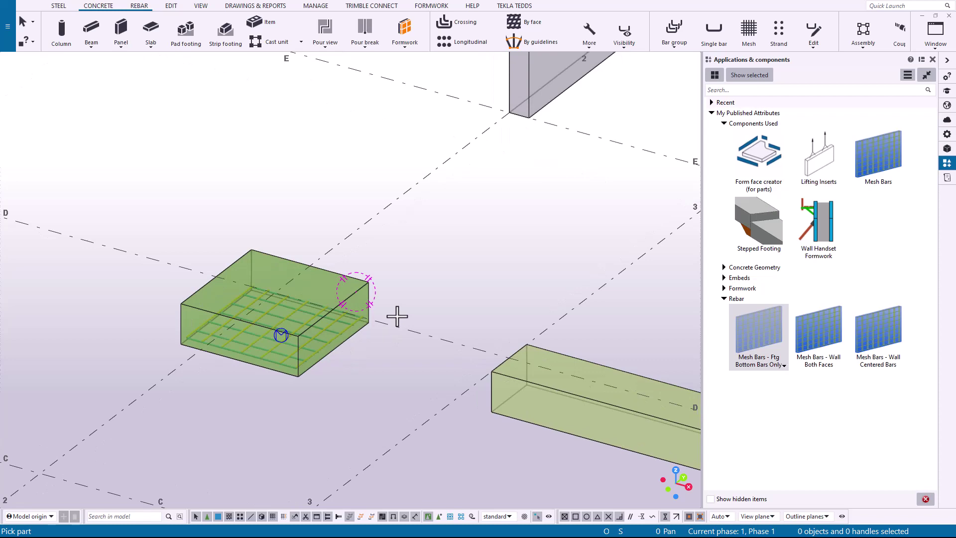
pyautogui.scroll(-3, 392, 295)
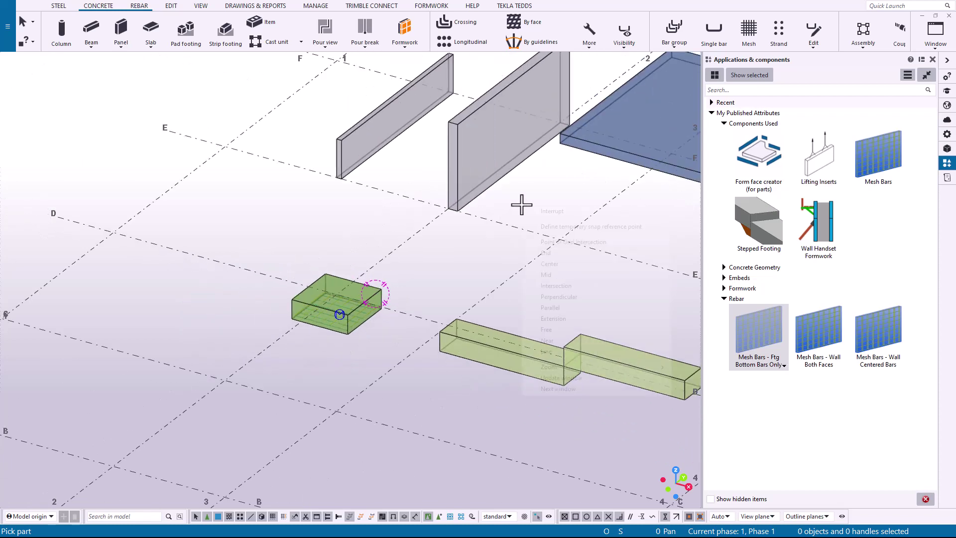
pyautogui.click(554, 211)
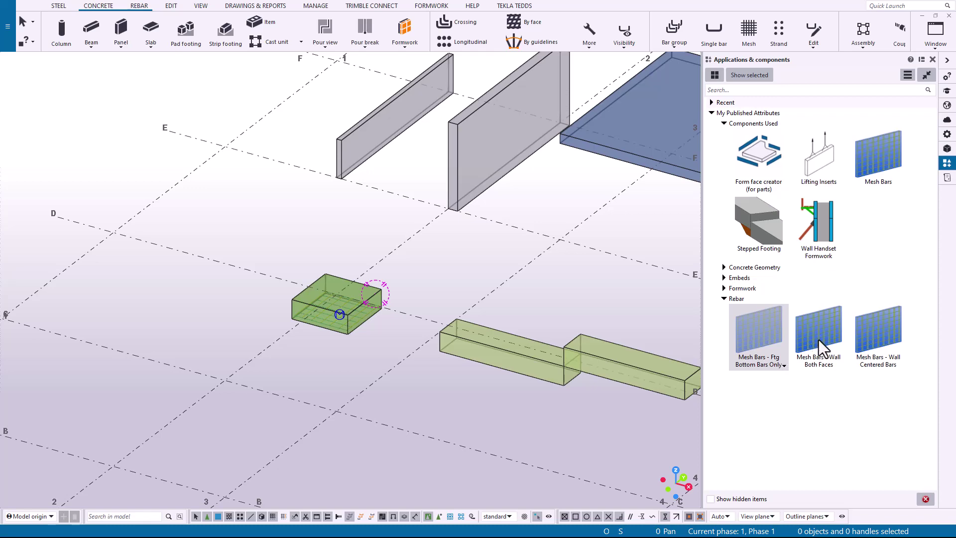
# Apply 'Mesh Bars - Wall Both Faces' to the larger wall and inspect the resulting bars
pyautogui.click(818, 339)
pyautogui.scroll(4, 461, 192)
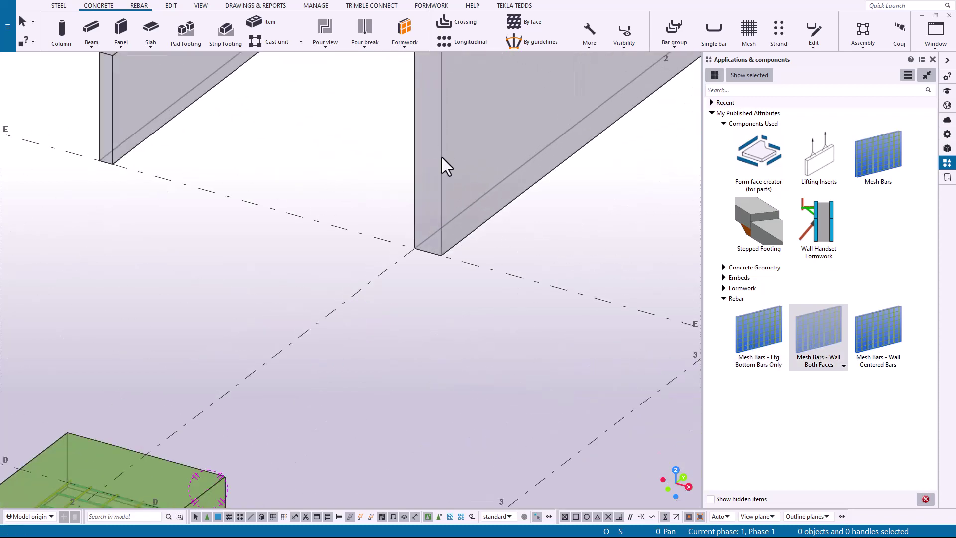
pyautogui.click(448, 243)
pyautogui.scroll(3, 442, 243)
pyautogui.moveTo(467, 219)
pyautogui.keyDown('ctrl'); pyautogui.mouseDown(button='middle')
pyautogui.moveTo(503, 164)
pyautogui.moveTo(447, 244)
pyautogui.mouseUp(button='middle'); pyautogui.keyUp('ctrl')
pyautogui.scroll(3, 448, 243)
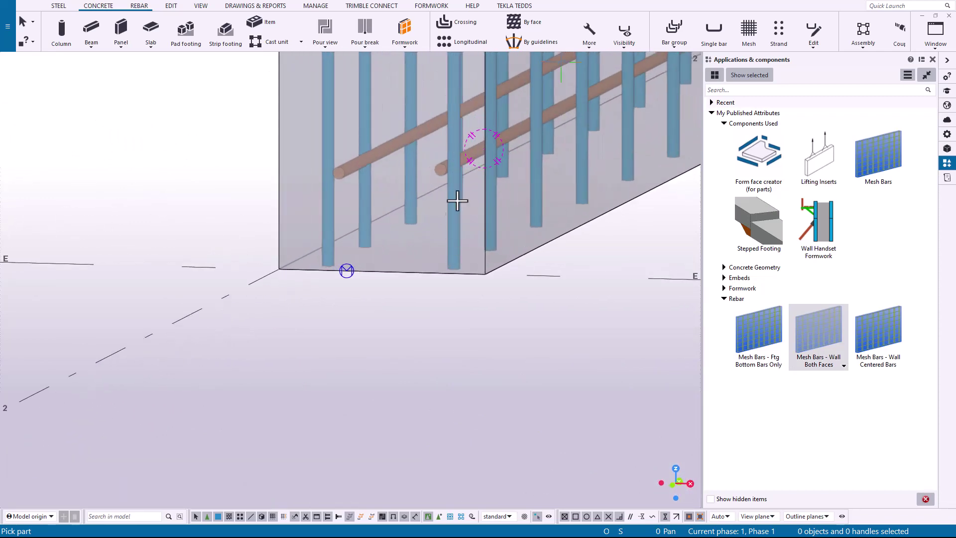
pyautogui.scroll(-7, 454, 220)
pyautogui.scroll(4, 432, 225)
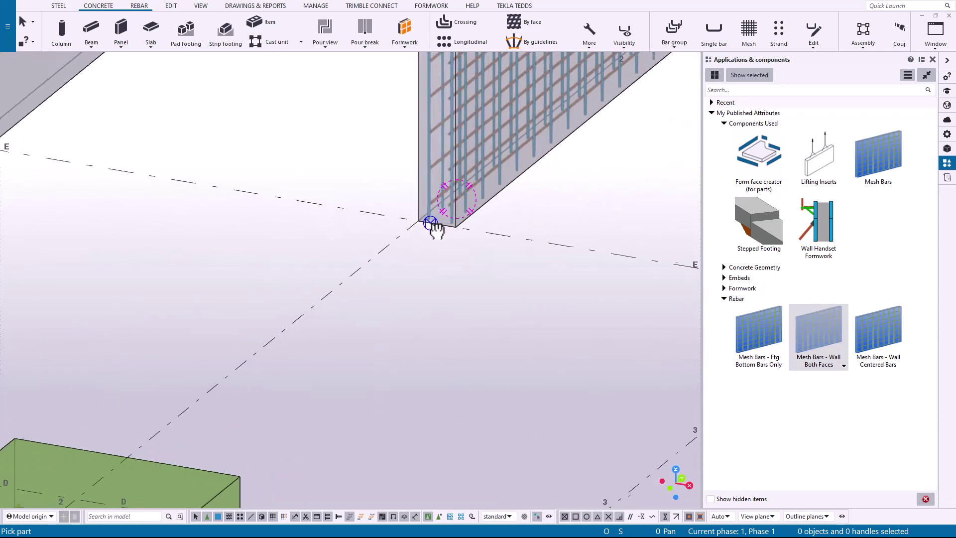
# End the previous picking and add 'Mesh Bars - Wall Centered Bars' to the smaller left wall
pyautogui.scroll(-4, 450, 167)
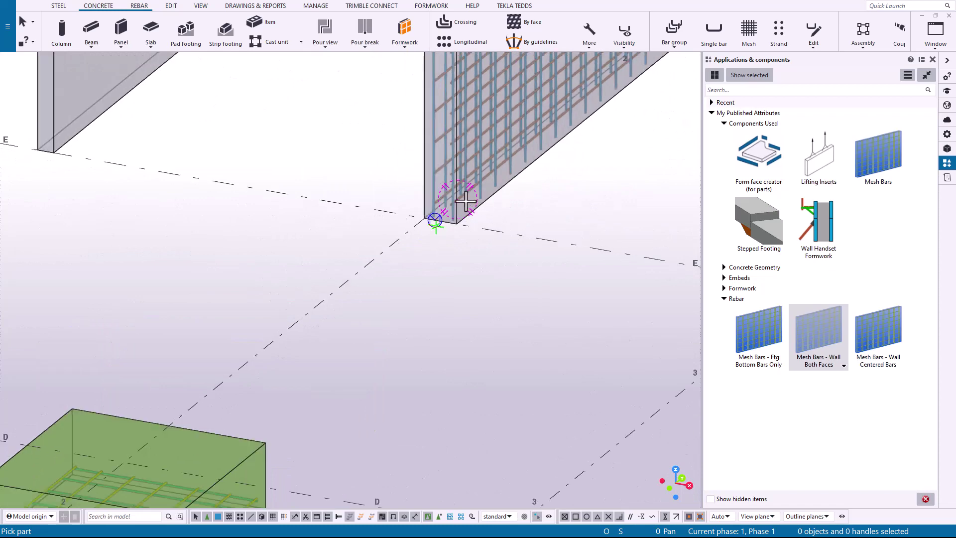
pyautogui.rightClick(518, 188)
pyautogui.click(535, 193)
pyautogui.scroll(4, 449, 265)
pyautogui.click(449, 264)
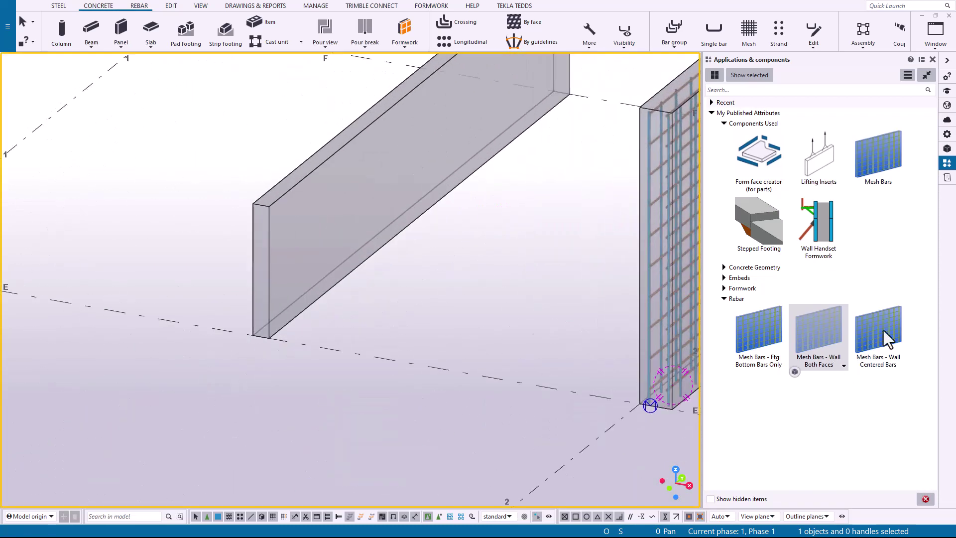
pyautogui.click(880, 339)
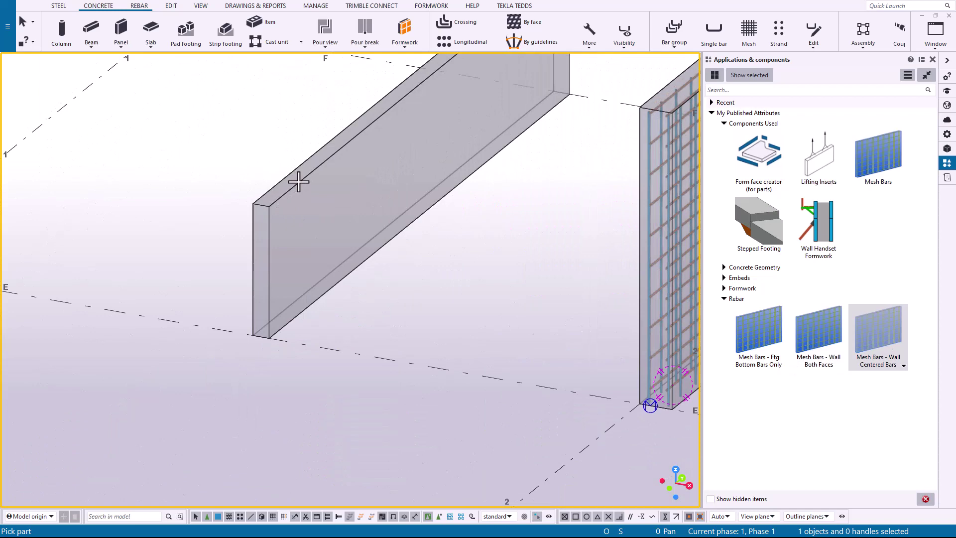
pyautogui.click(321, 193)
pyautogui.scroll(5, 263, 299)
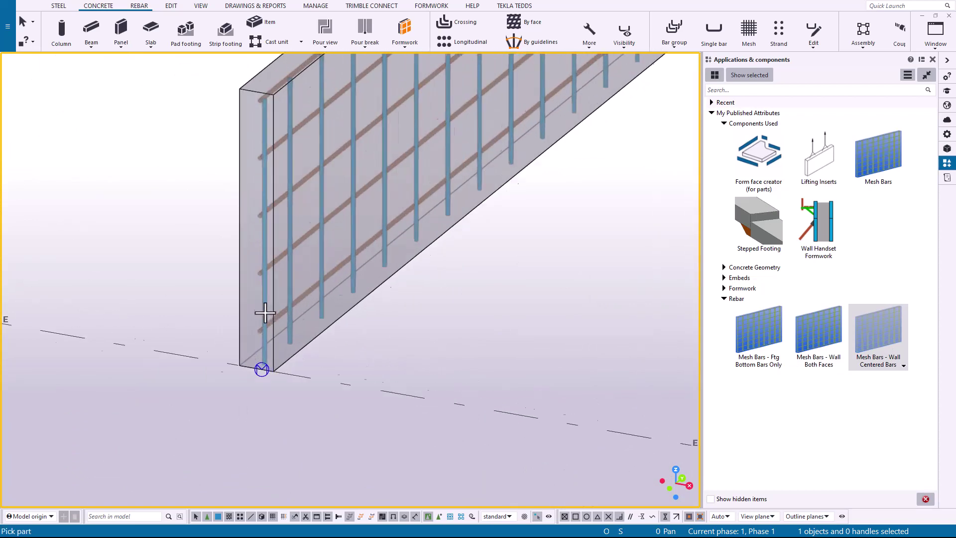
pyautogui.moveTo(304, 305)
pyautogui.keyDown('ctrl'); pyautogui.mouseDown(button='middle')
pyautogui.moveTo(348, 273)
pyautogui.moveTo(299, 302)
pyautogui.mouseUp(button='middle'); pyautogui.keyUp('ctrl')
pyautogui.scroll(-5, 298, 301)
pyautogui.rightClick(554, 292)
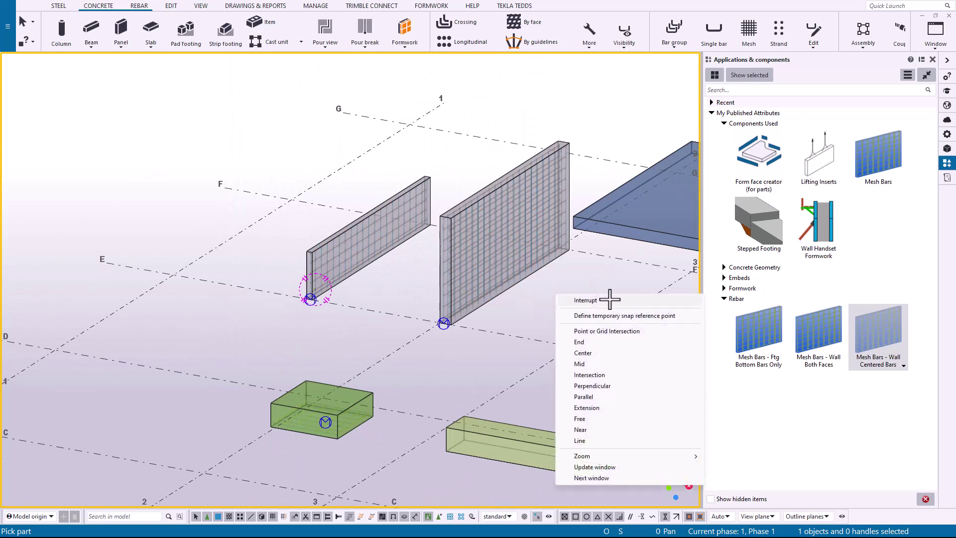
# Expand the Formwork group to list the form face creator and wall formwork presets
pyautogui.moveTo(608, 299); pyautogui.dragTo(277, 246, button='middle')
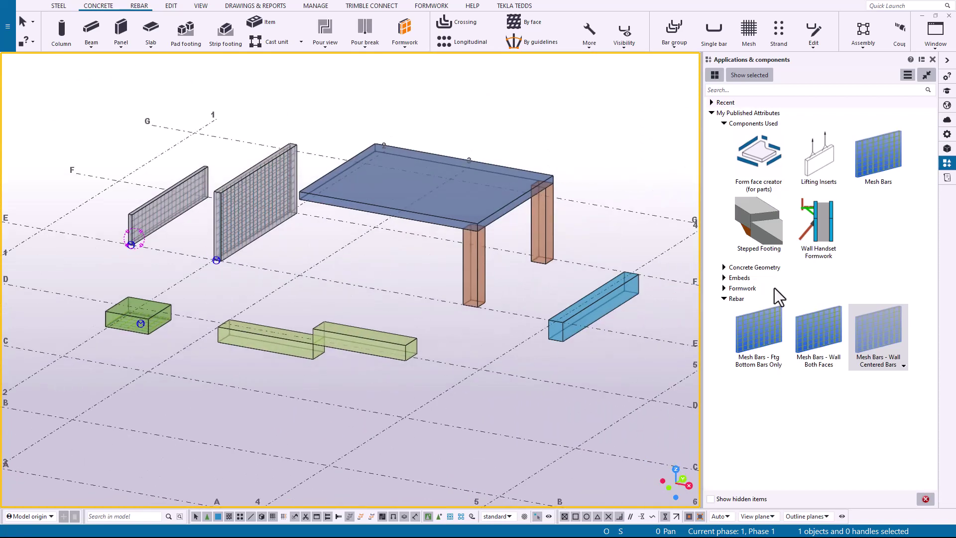
pyautogui.click(724, 288)
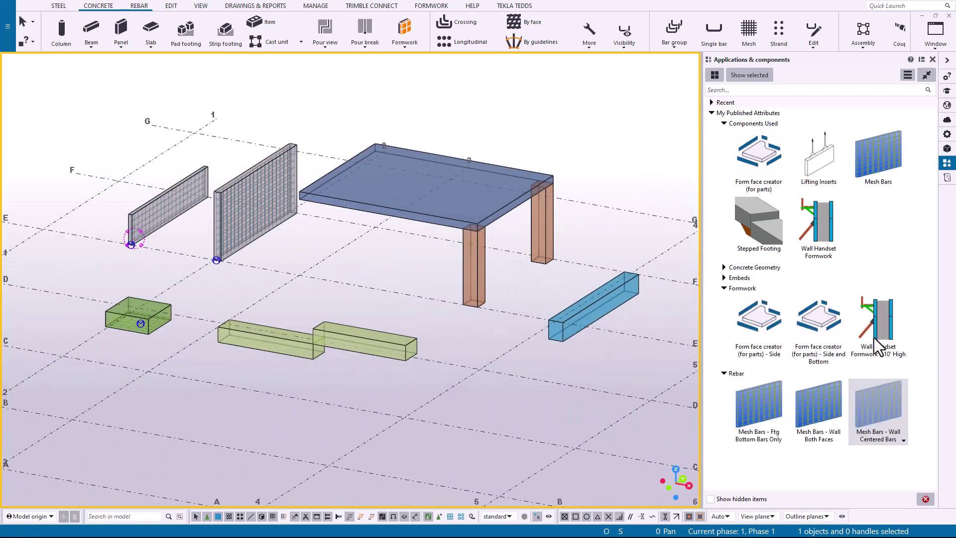
pyautogui.scroll(8, 386, 272)
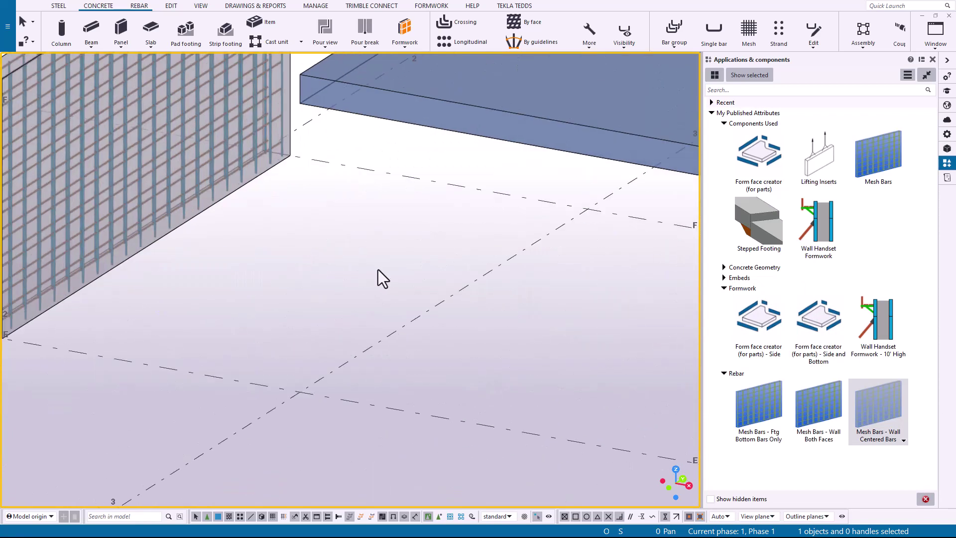
pyautogui.scroll(-5, 377, 284)
pyautogui.scroll(2, 390, 315)
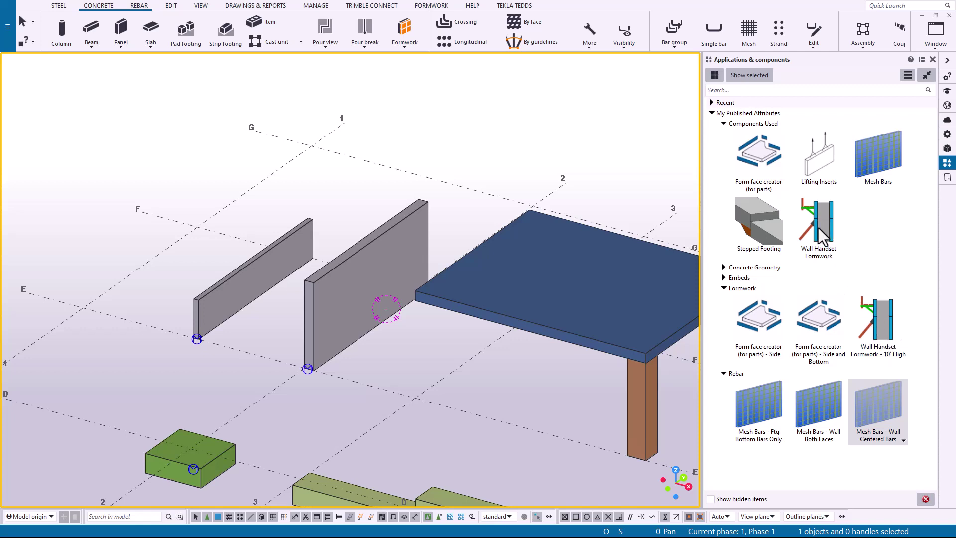
pyautogui.click(884, 333)
pyautogui.scroll(1, 272, 290)
pyautogui.scroll(1, 304, 289)
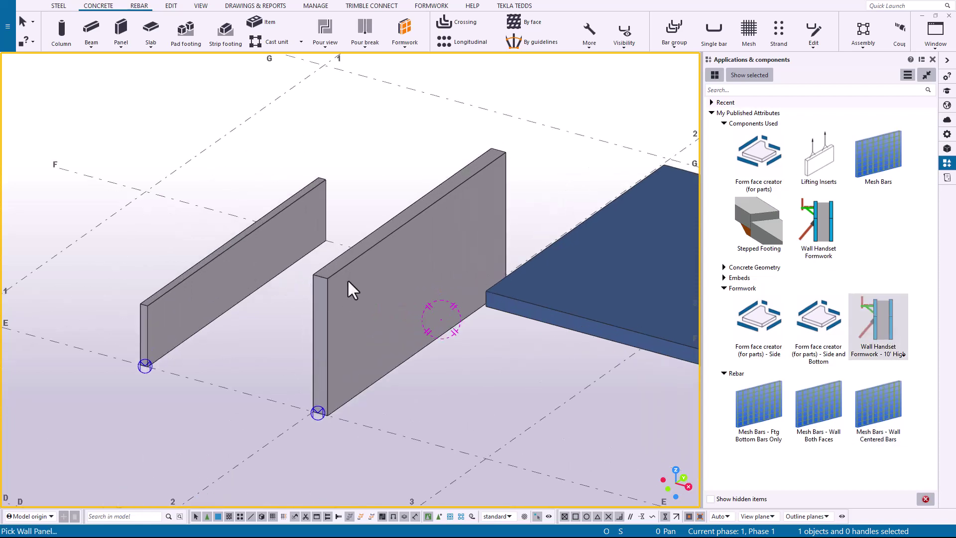
pyautogui.click(405, 288)
pyautogui.scroll(6, 341, 318)
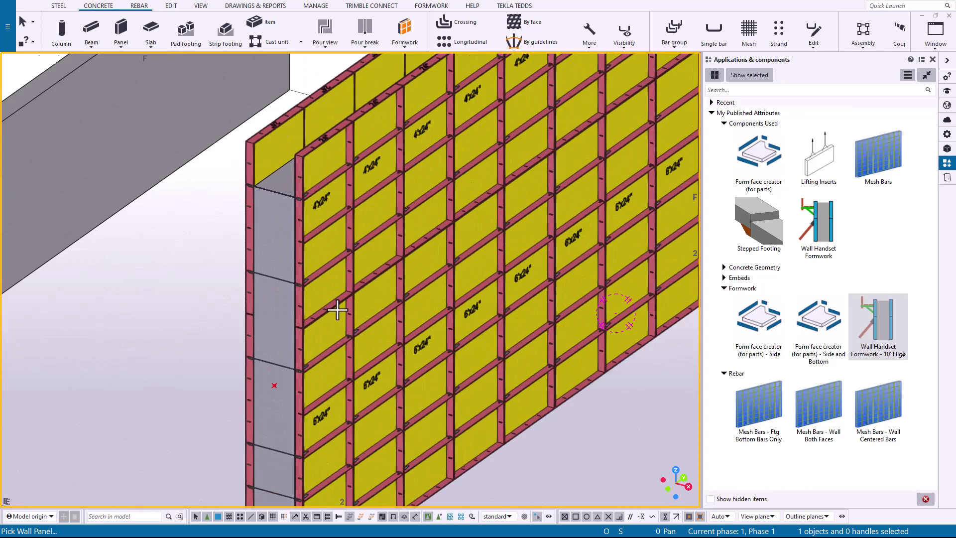
pyautogui.scroll(-3, 330, 305)
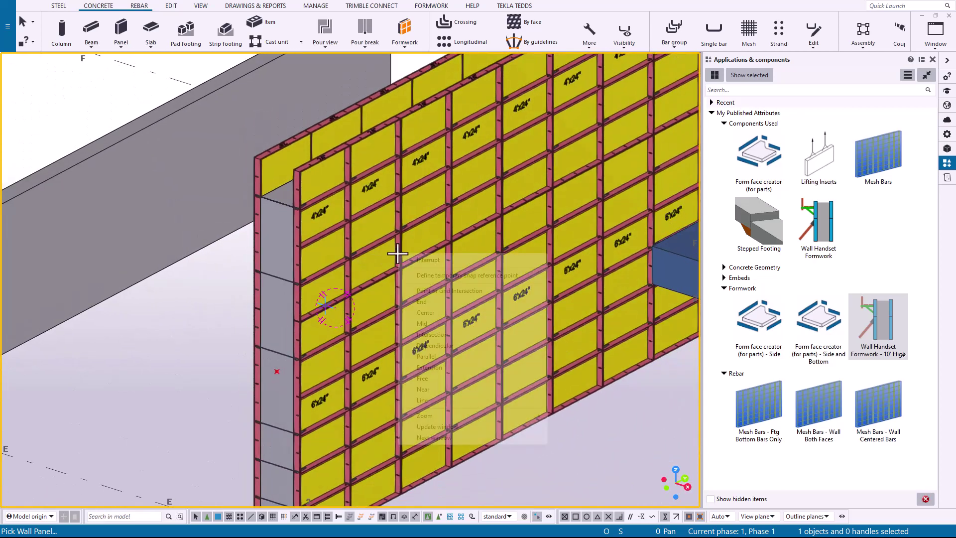
pyautogui.scroll(-2, 406, 274)
pyautogui.scroll(-4, 485, 294)
pyautogui.scroll(6, 424, 291)
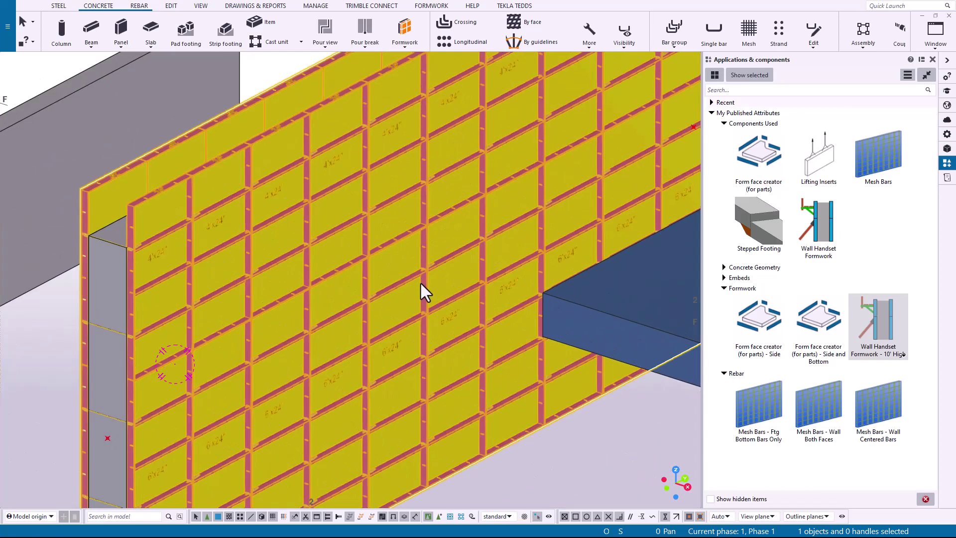
pyautogui.scroll(-4, 433, 299)
pyautogui.hotkey('ctrl', 'z')
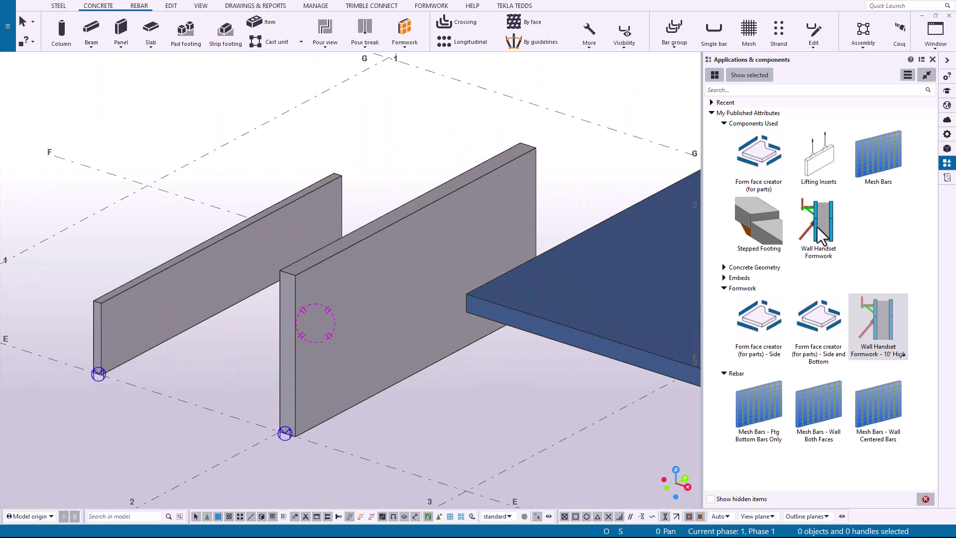
# Apply 'Wall Handset Formwork' to the middle wall and load the standard formwork preset
pyautogui.click(824, 231)
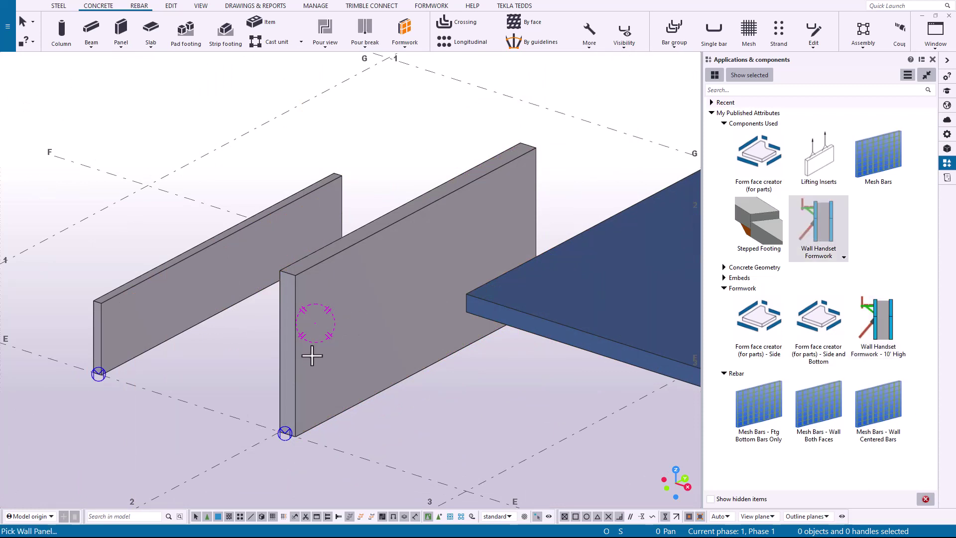
pyautogui.click(374, 294)
pyautogui.rightClick(379, 281)
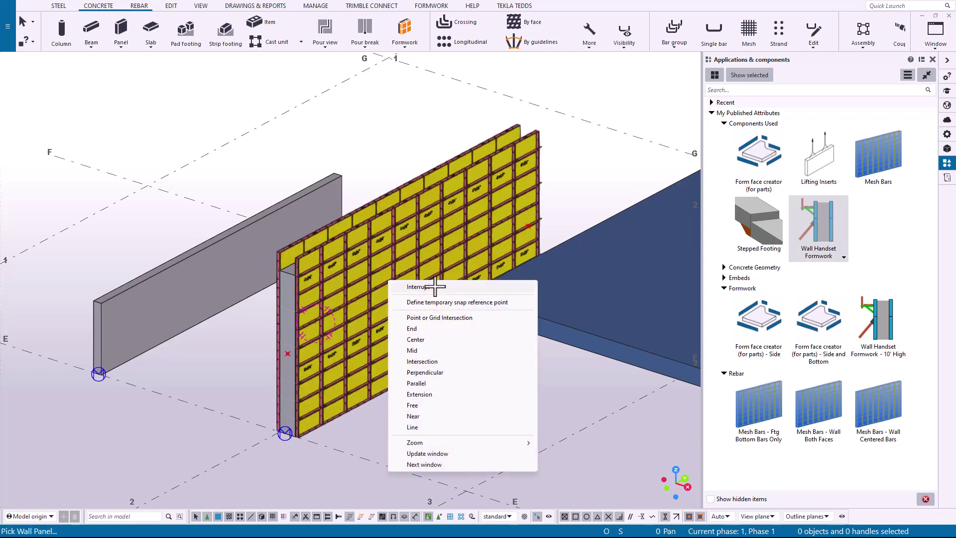
pyautogui.press('Escape')
pyautogui.doubleClick(361, 268)
pyautogui.click(419, 124)
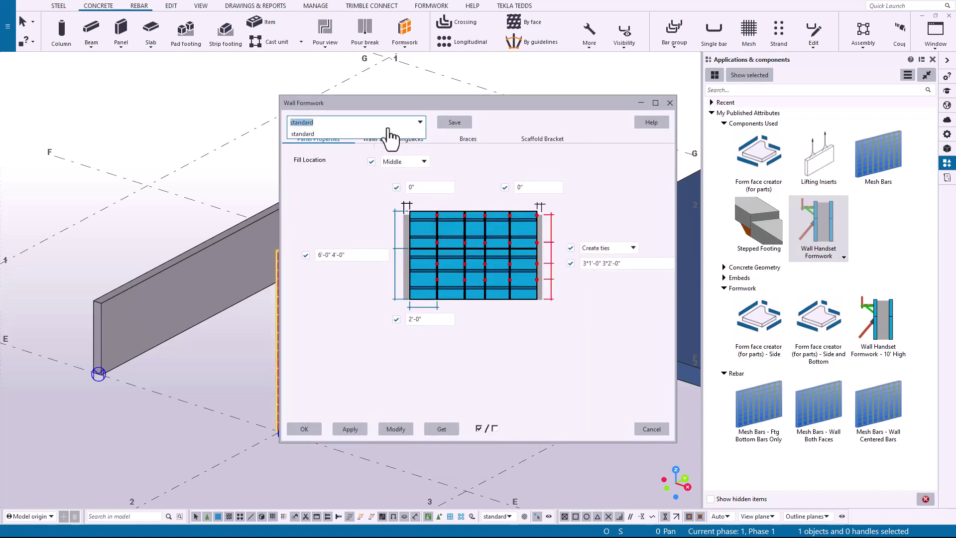
pyautogui.click(371, 134)
# Add a 4'-0" upper panel after the 6'-0" panel height, modify, and close the dialog
pyautogui.click(397, 429)
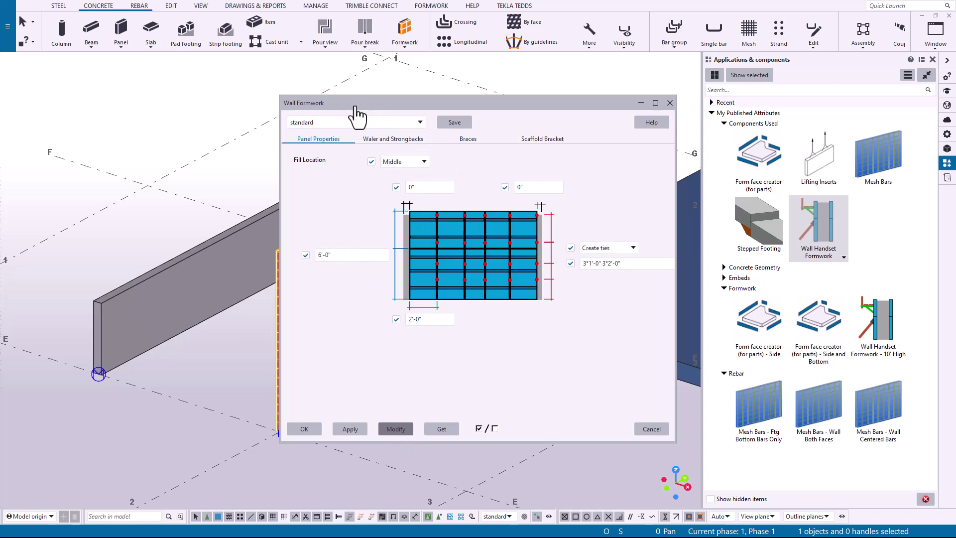
pyautogui.moveTo(353, 106); pyautogui.dragTo(533, 71)
pyautogui.scroll(-3, 298, 340)
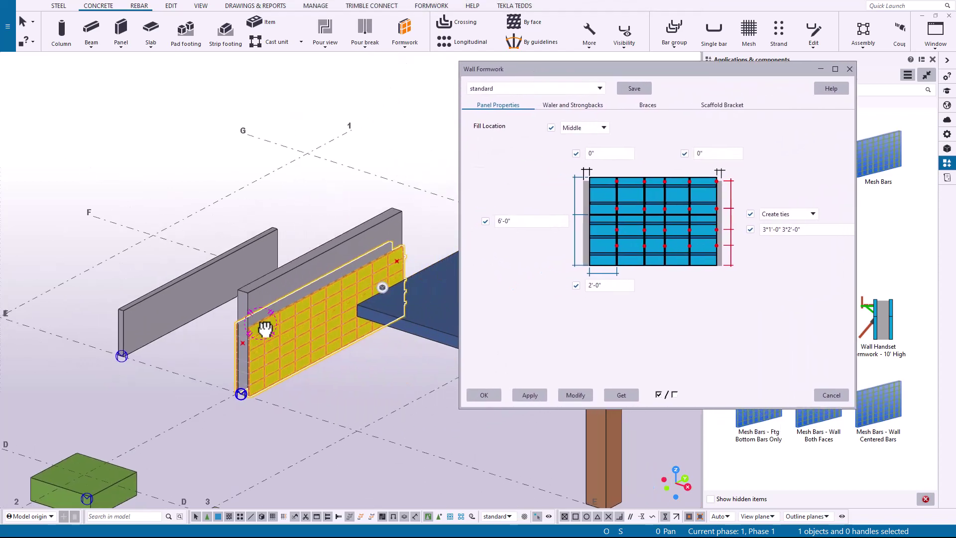
pyautogui.scroll(5, 262, 326)
pyautogui.scroll(-2, 285, 333)
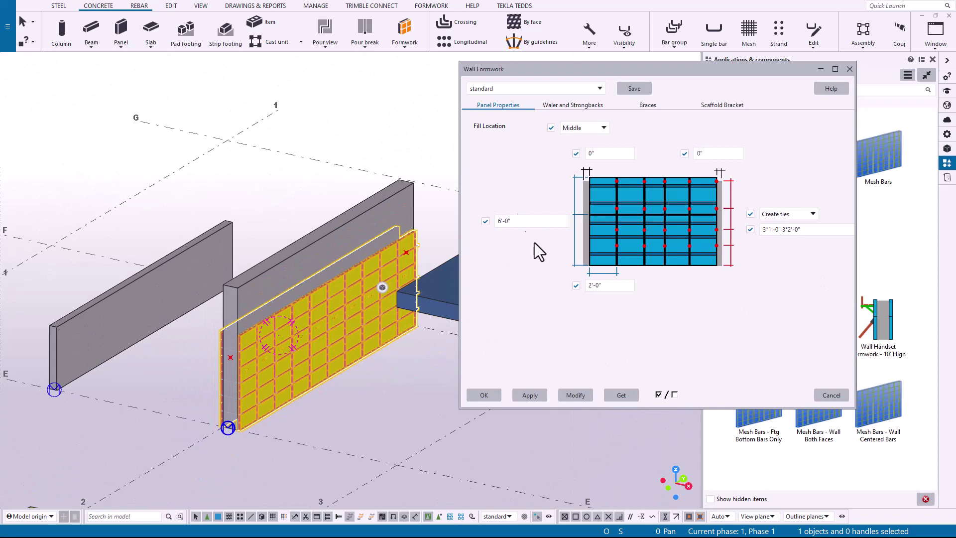
pyautogui.click(541, 221)
pyautogui.write('4\'-0"')
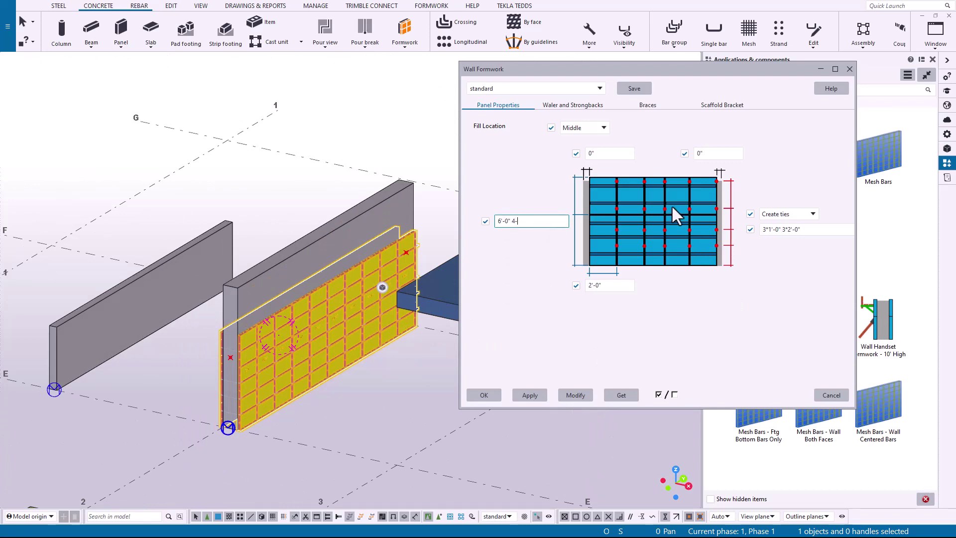
pyautogui.moveTo(814, 229); pyautogui.dragTo(754, 230)
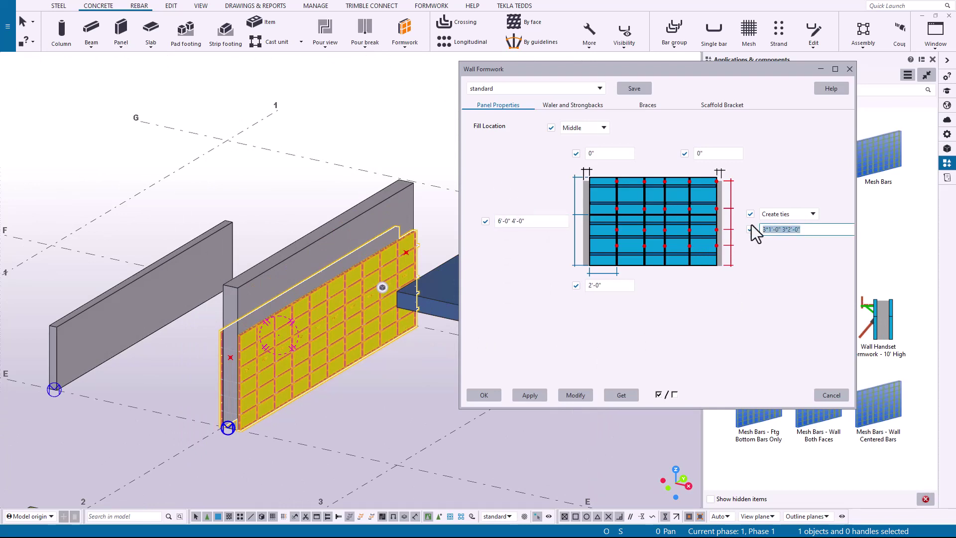
pyautogui.click(576, 396)
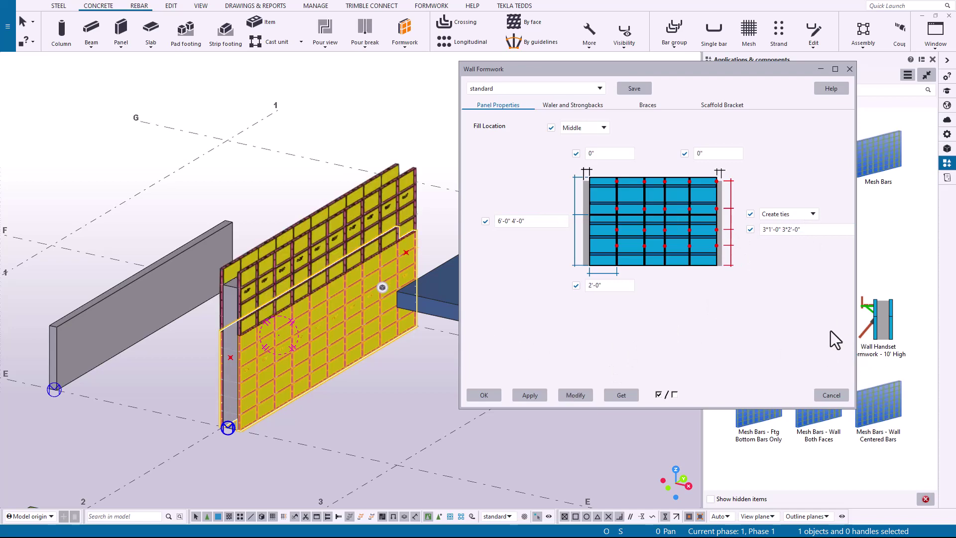
pyautogui.click(849, 69)
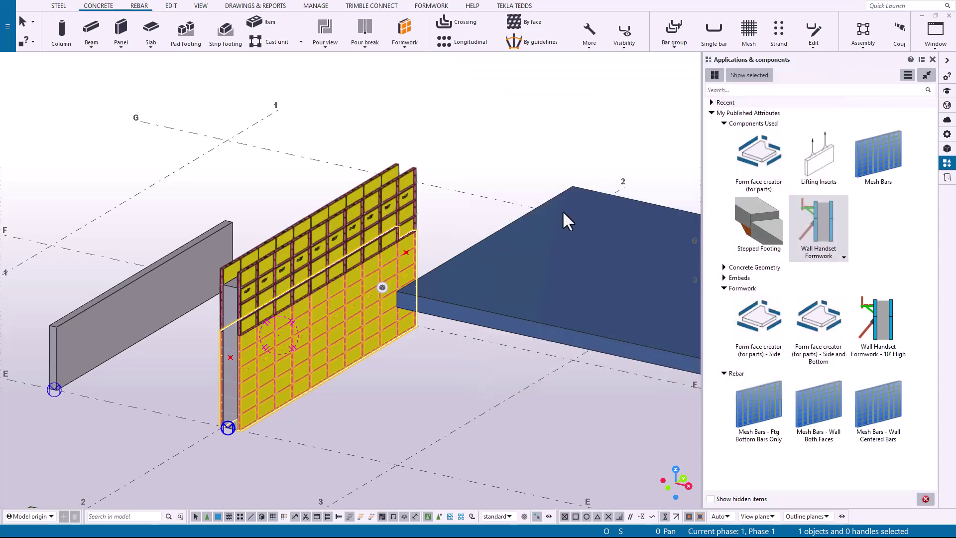
# Clear the selection and choose Form face creator (for parts) - Side
pyautogui.scroll(5, 324, 249)
pyautogui.scroll(-2, 336, 240)
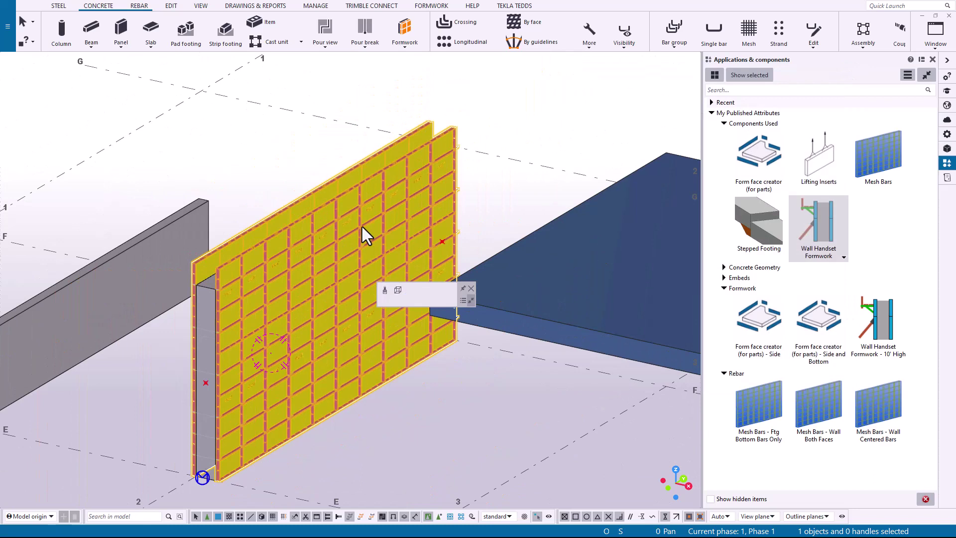
pyautogui.press('Escape')
pyautogui.scroll(-5, 416, 308)
pyautogui.scroll(-2, 416, 308)
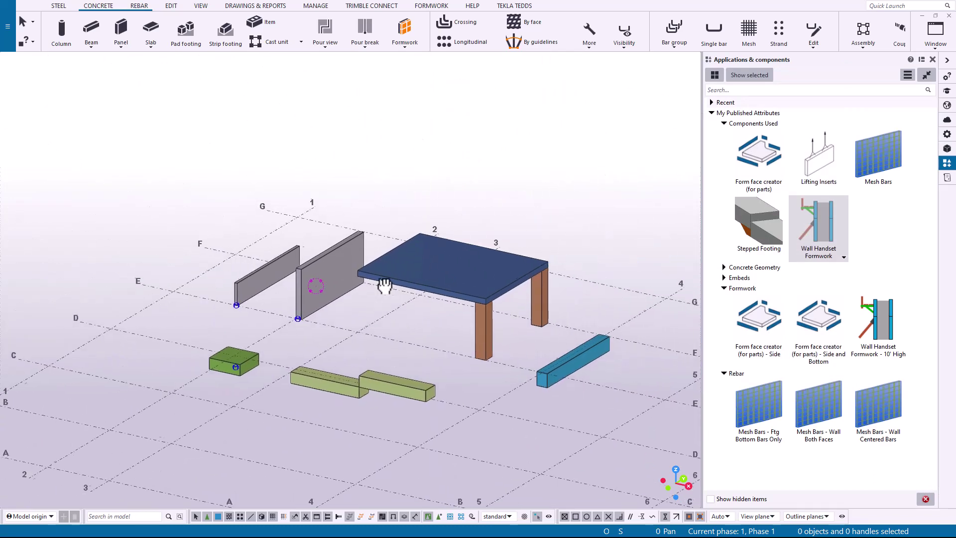
pyautogui.keyDown('ctrl'); pyautogui.moveTo(348, 308); pyautogui.dragTo(383, 304, button='middle'); pyautogui.keyUp('ctrl')
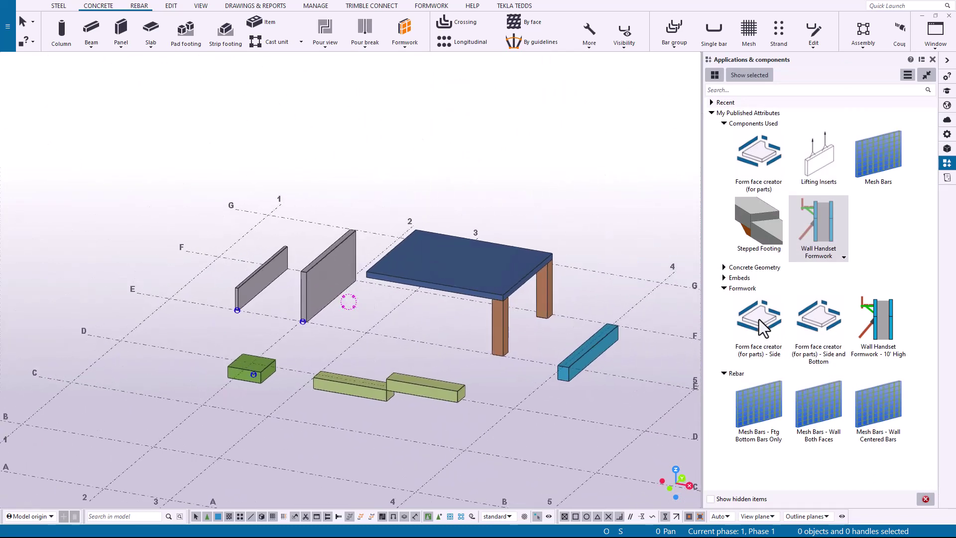
pyautogui.click(763, 333)
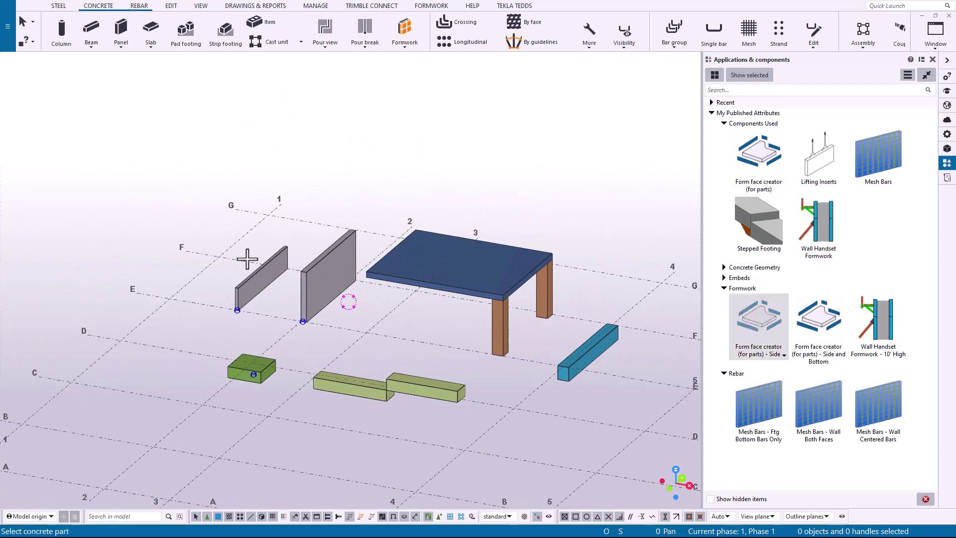
pyautogui.scroll(4, 313, 296)
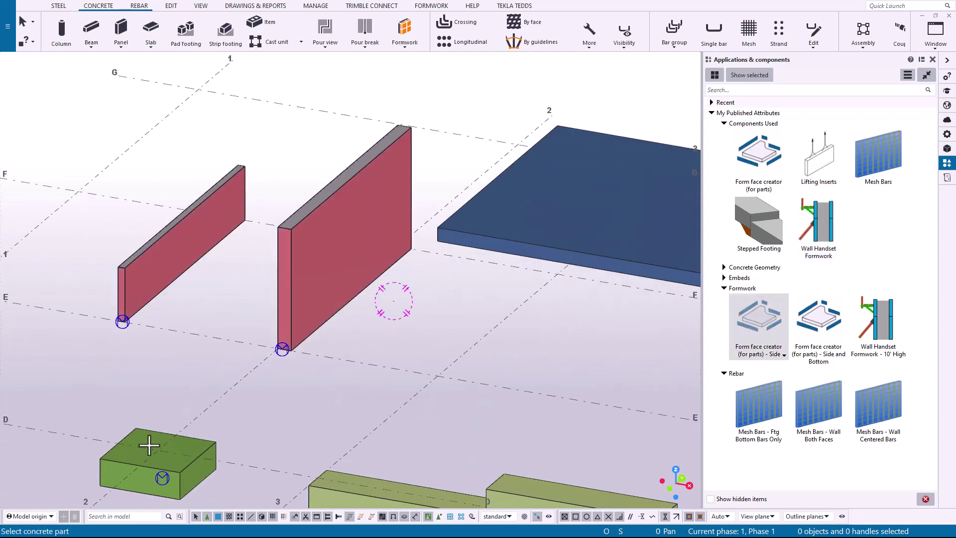
pyautogui.scroll(-3, 188, 450)
# Add side form faces to both beams, both columns and another part, then end the command
pyautogui.click(341, 371)
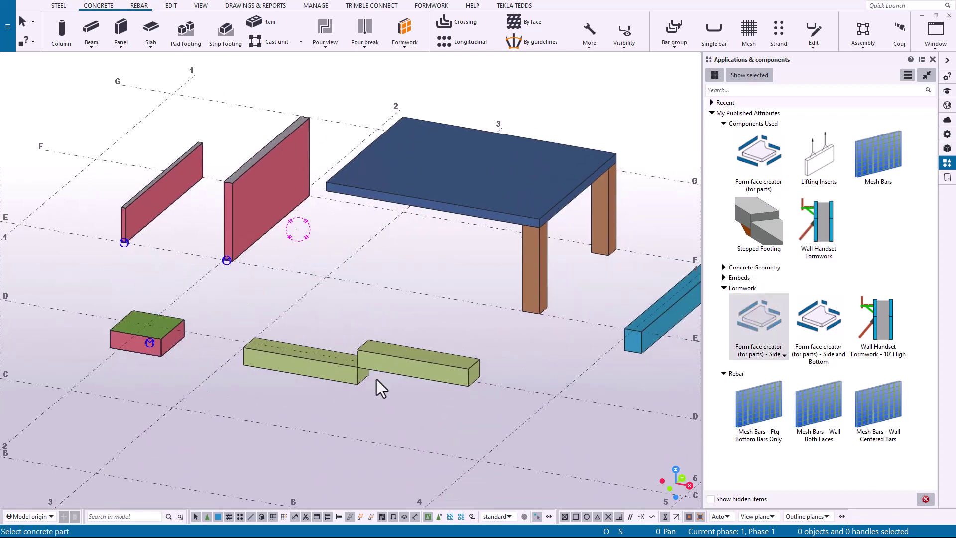
pyautogui.click(426, 363)
pyautogui.click(523, 264)
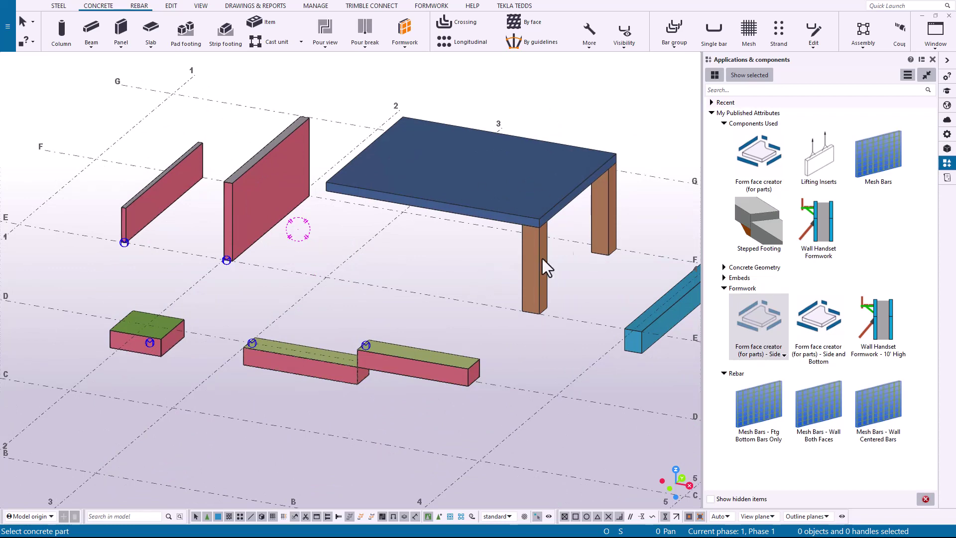
pyautogui.click(612, 205)
pyautogui.click(566, 199)
pyautogui.scroll(2, 566, 199)
pyautogui.moveTo(566, 199); pyautogui.dragTo(590, 234, button='middle')
pyautogui.rightClick(590, 234)
pyautogui.press('Escape')
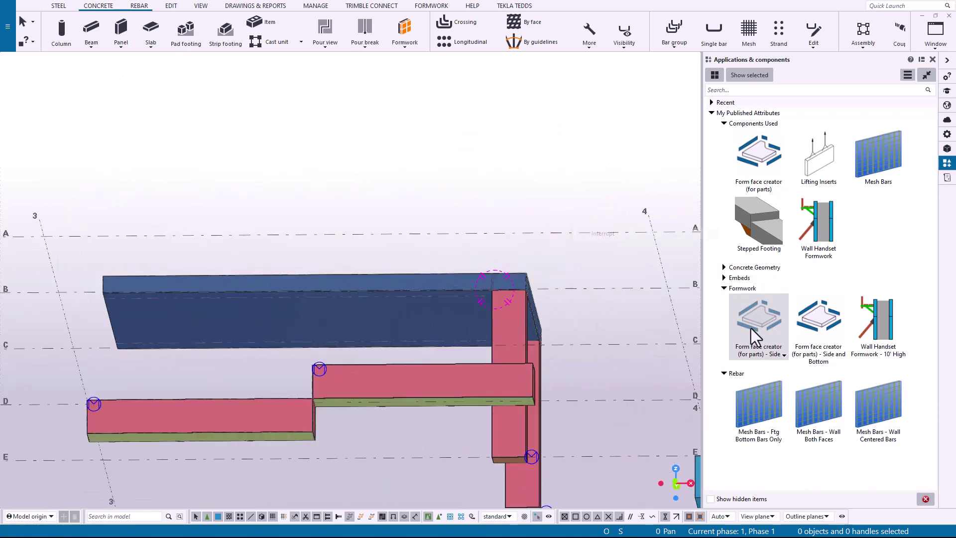
# Pick the slab with Form face creator (for parts) - Side and Bottom, then interrupt
pyautogui.click(829, 329)
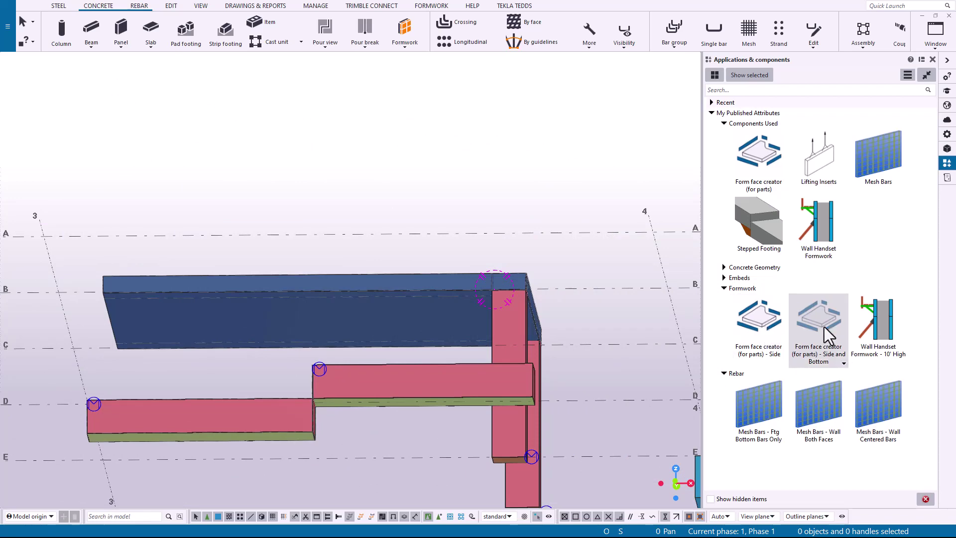
pyautogui.click(391, 320)
pyautogui.keyDown('ctrl'); pyautogui.moveTo(444, 293); pyautogui.dragTo(578, 234, button='middle'); pyautogui.keyUp('ctrl')
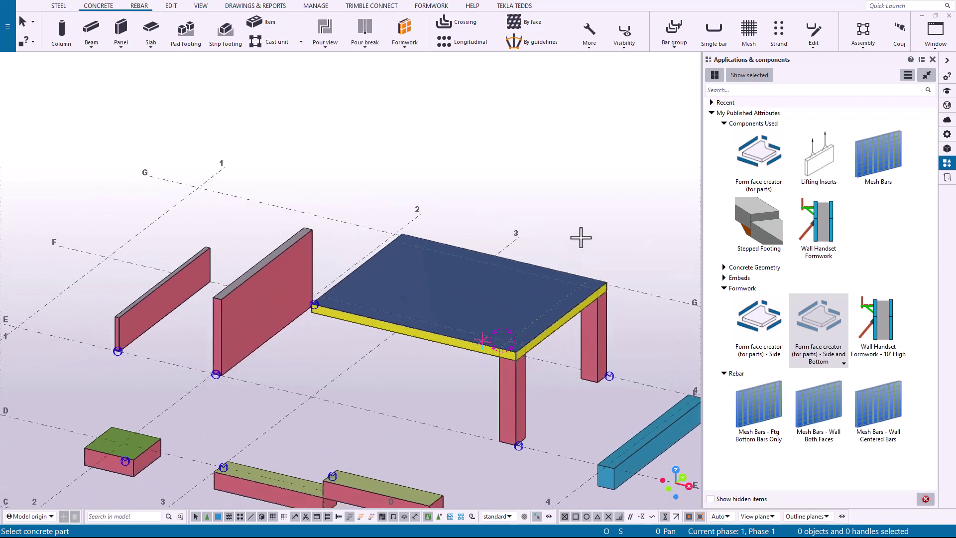
pyautogui.rightClick(580, 238)
pyautogui.click(611, 244)
pyautogui.rightClick(621, 220)
pyautogui.click(626, 260)
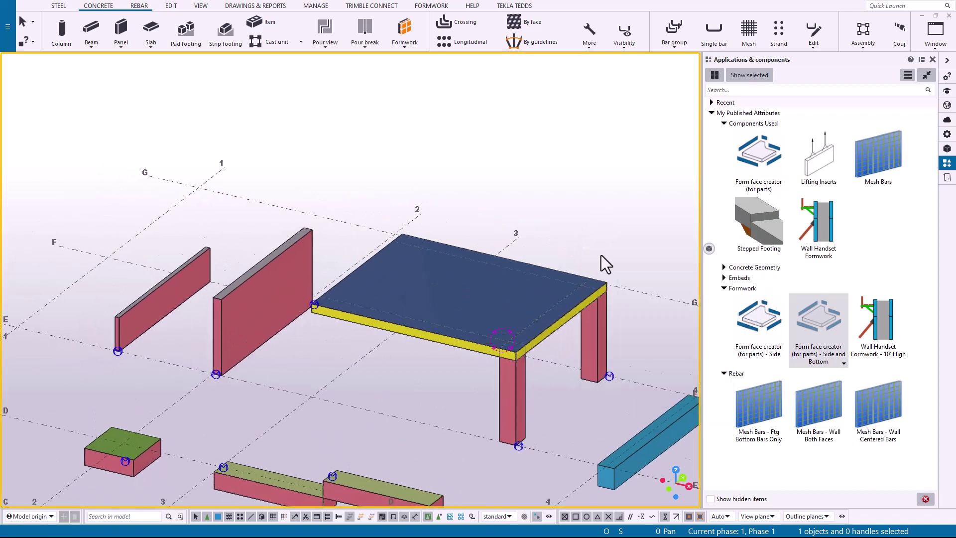
pyautogui.scroll(-3, 441, 213)
pyautogui.scroll(2, 442, 213)
# Apply 'Lifting Inserts - Beam' from the Embeds group to the blue beam's top face
pyautogui.keyDown('ctrl'); pyautogui.moveTo(511, 319); pyautogui.dragTo(506, 316, button='middle'); pyautogui.keyUp('ctrl')
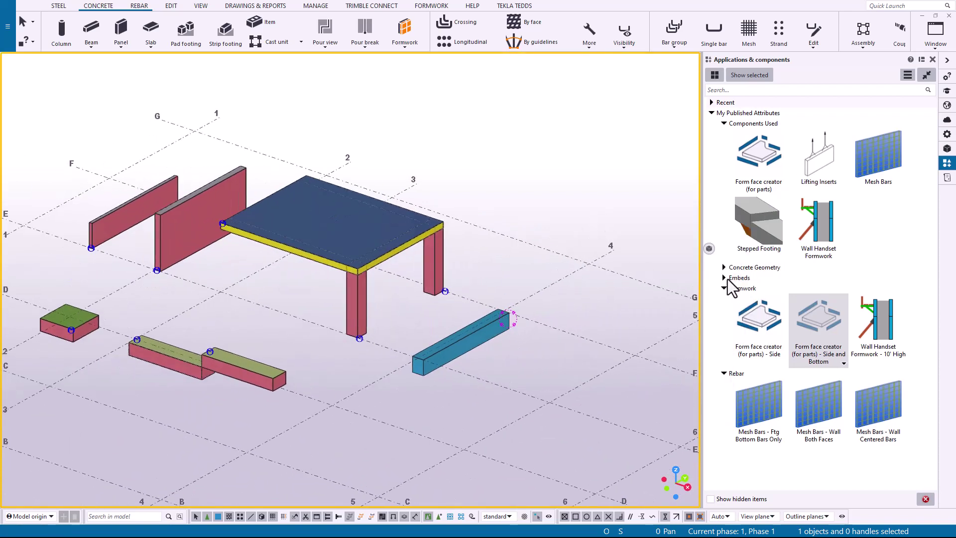
pyautogui.click(724, 279)
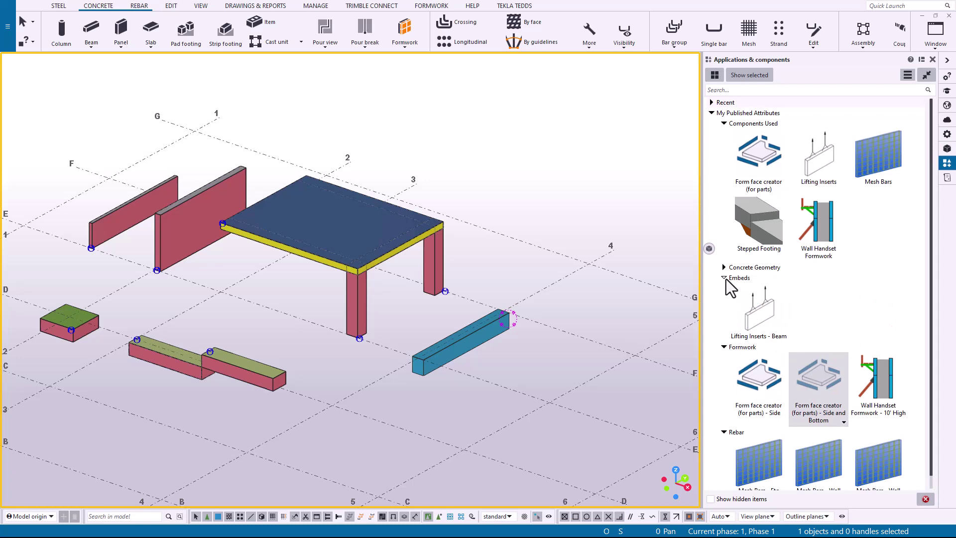
pyautogui.click(755, 319)
pyautogui.scroll(5, 439, 335)
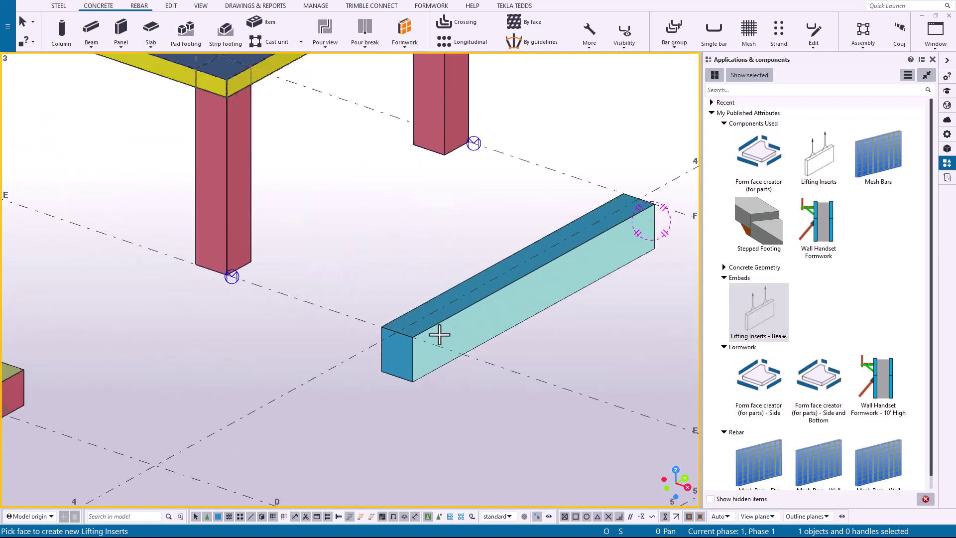
pyautogui.scroll(2, 439, 334)
pyautogui.click(480, 269)
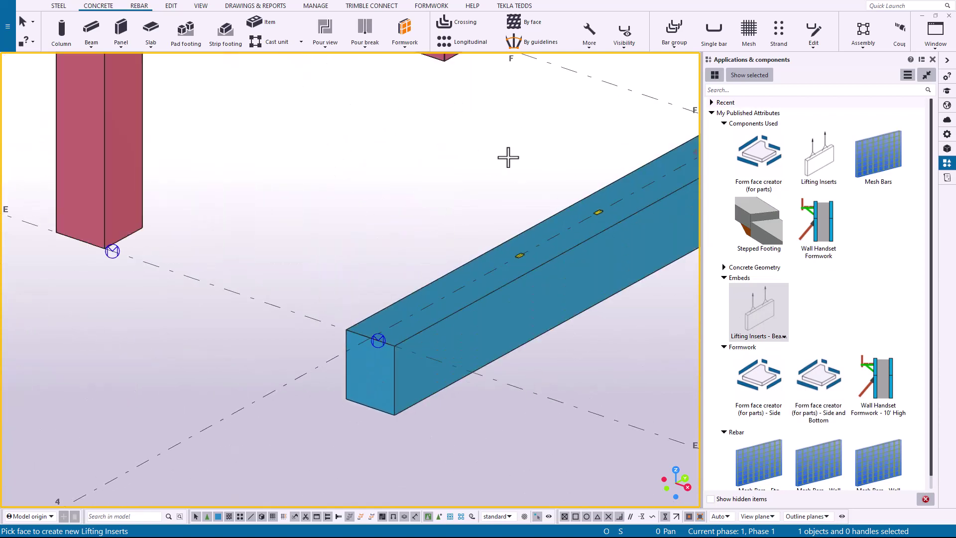
# Open and close the view properties, then orbit around the beam to inspect the inserts
pyautogui.doubleClick(542, 179)
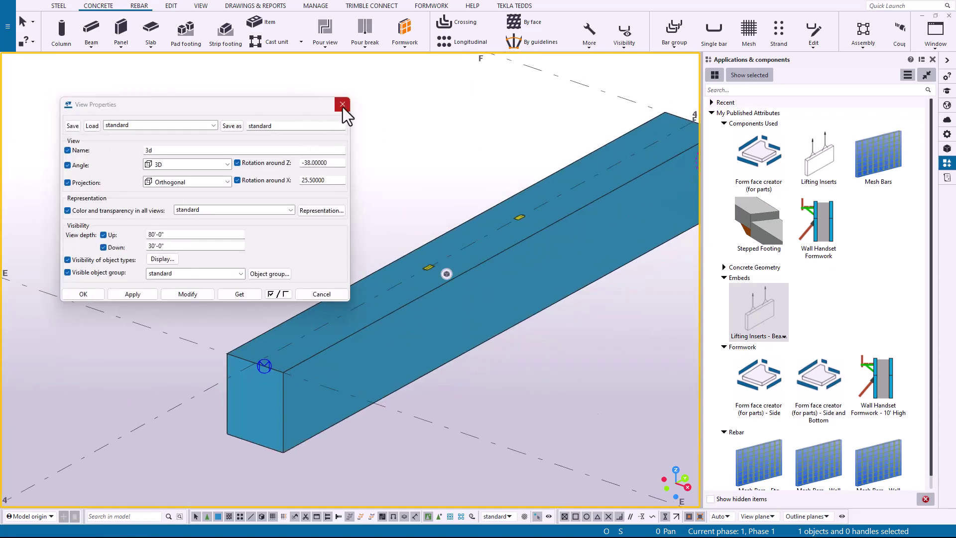
pyautogui.click(342, 104)
pyautogui.moveTo(440, 280)
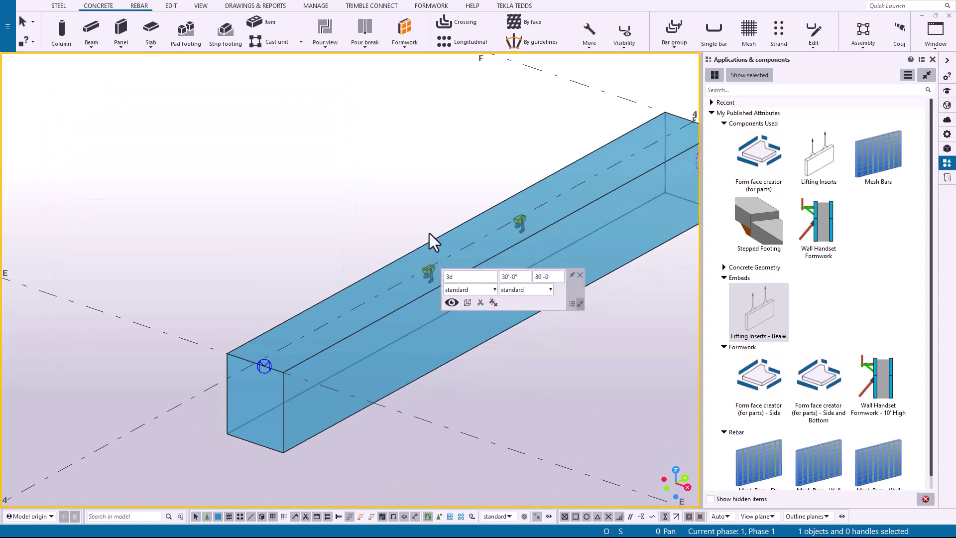
pyautogui.moveTo(479, 233)
pyautogui.keyDown('ctrl'); pyautogui.mouseDown(button='middle')
pyautogui.moveTo(457, 239)
pyautogui.moveTo(476, 234)
pyautogui.mouseUp(button='middle'); pyautogui.keyUp('ctrl')
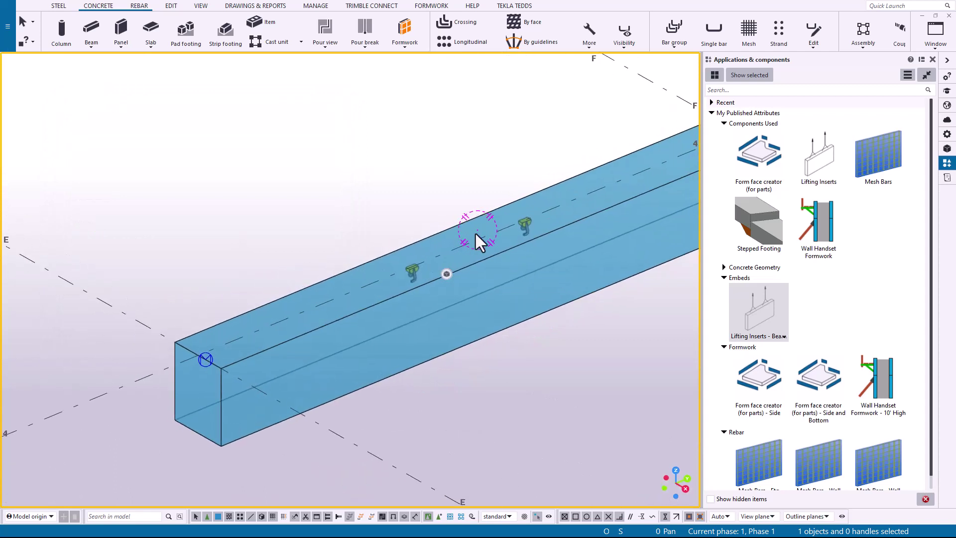
# Expand Concrete Geometry and switch the model to wireframe, then back to solid rendering
pyautogui.click(723, 267)
pyautogui.scroll(-5, 448, 229)
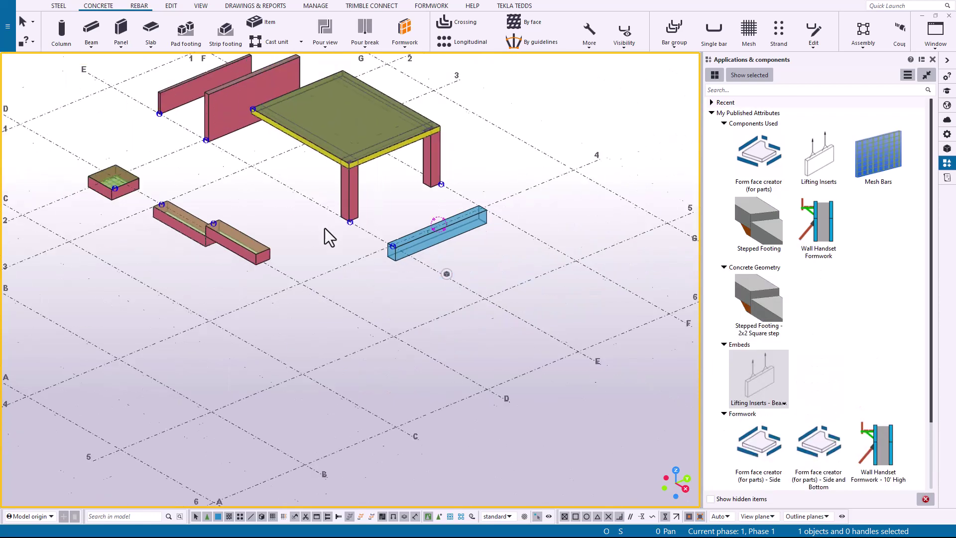
pyautogui.scroll(2, 339, 345)
pyautogui.scroll(3, 386, 271)
pyautogui.rightClick(387, 265)
pyautogui.press('Escape')
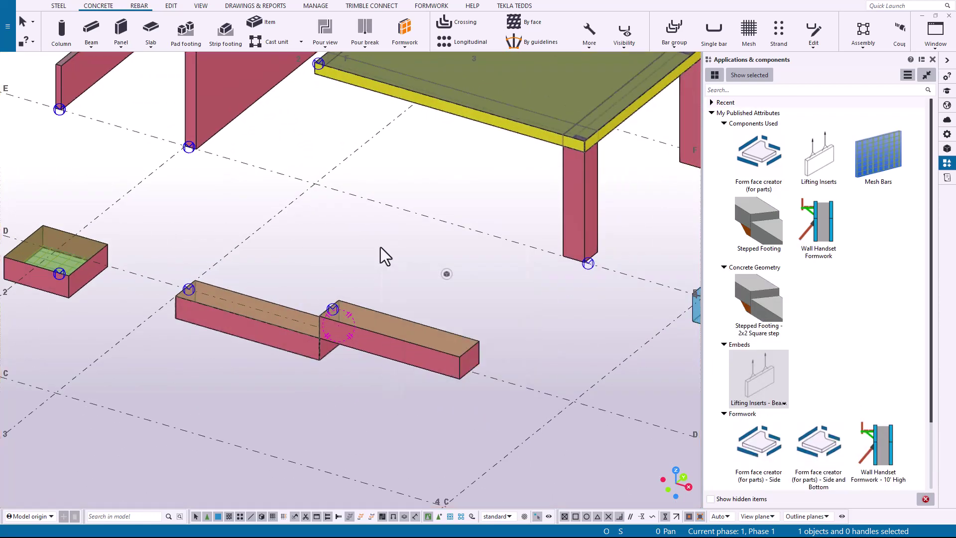
pyautogui.click(451, 304)
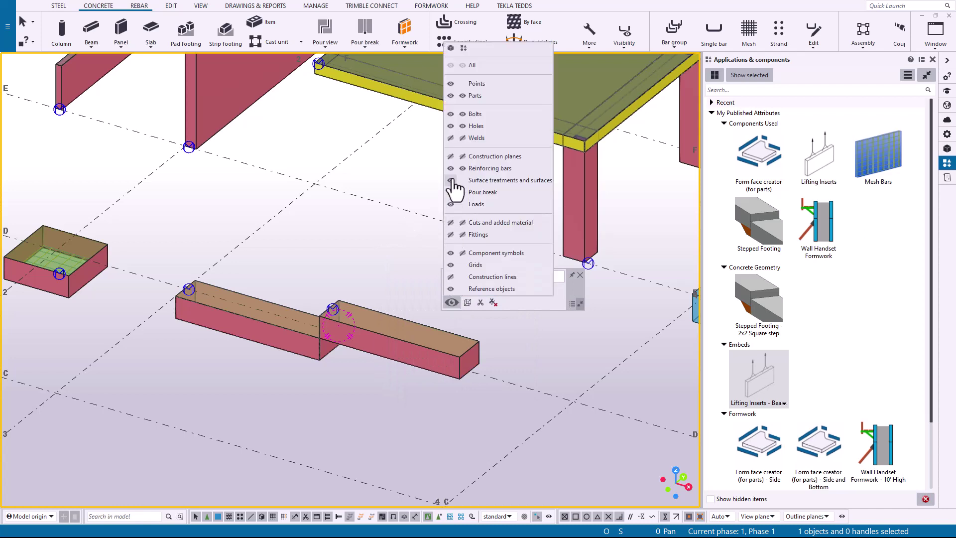
pyautogui.hotkey('ctrl', '2')
pyautogui.rightClick(390, 260)
pyautogui.press('Escape')
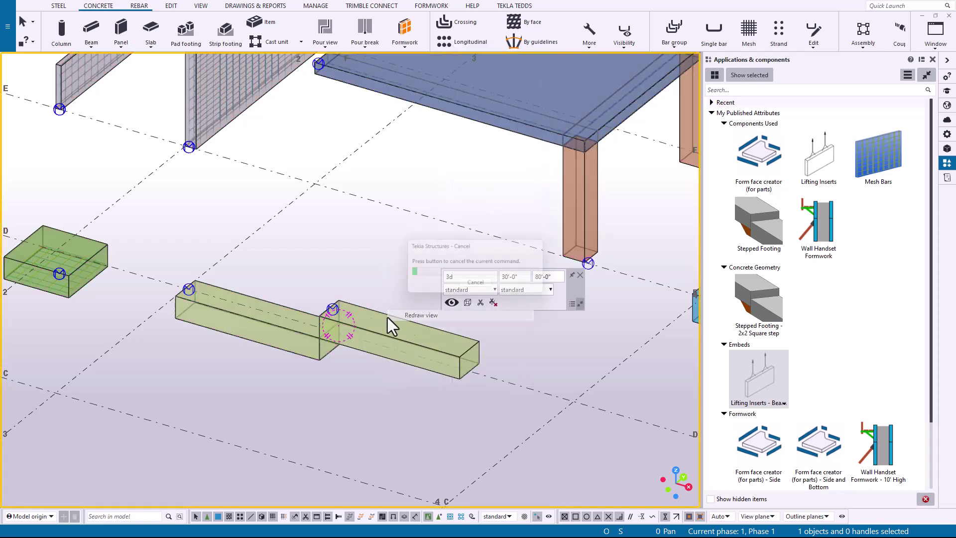
pyautogui.hotkey('ctrl', '4')
pyautogui.scroll(-2, 412, 331)
pyautogui.scroll(3, 388, 314)
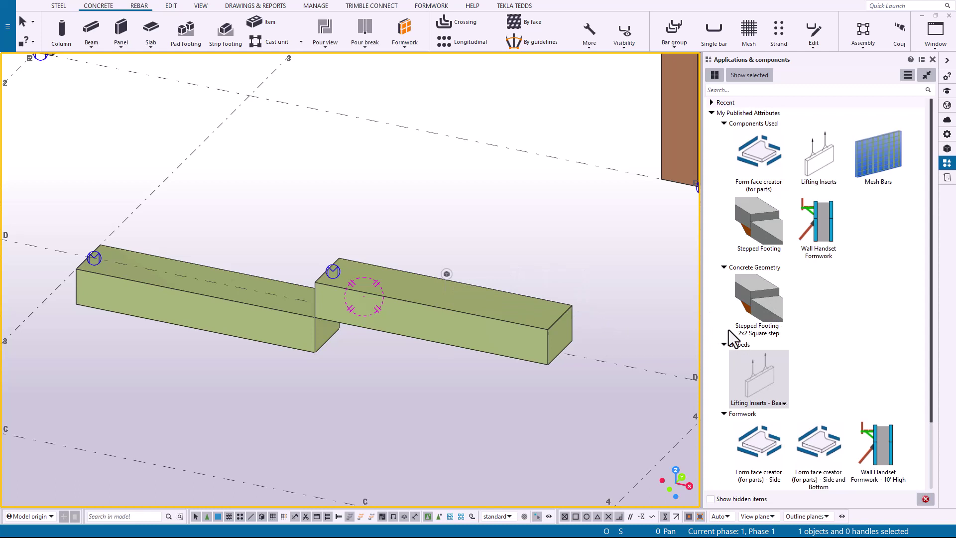
# Apply 'Stepped Footing - 2x2 Square step' to the left footing beam, then interrupt the command
pyautogui.click(768, 304)
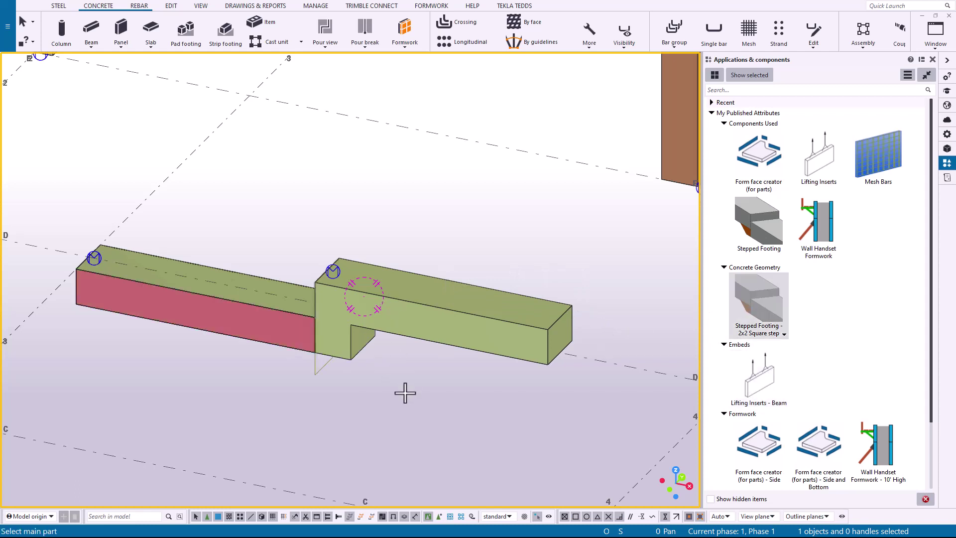
pyautogui.rightClick(440, 247)
pyautogui.click(493, 254)
pyautogui.scroll(4, 353, 328)
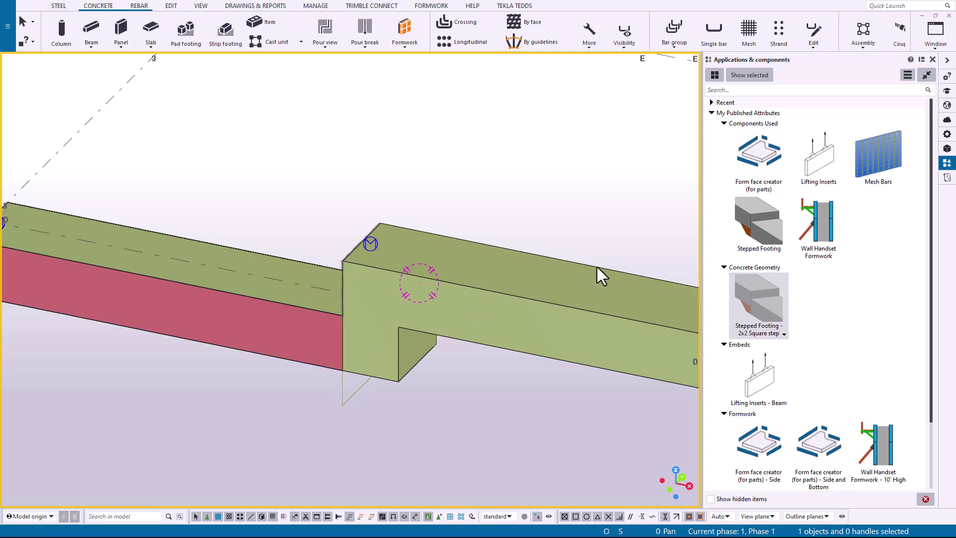
pyautogui.scroll(-6, 375, 354)
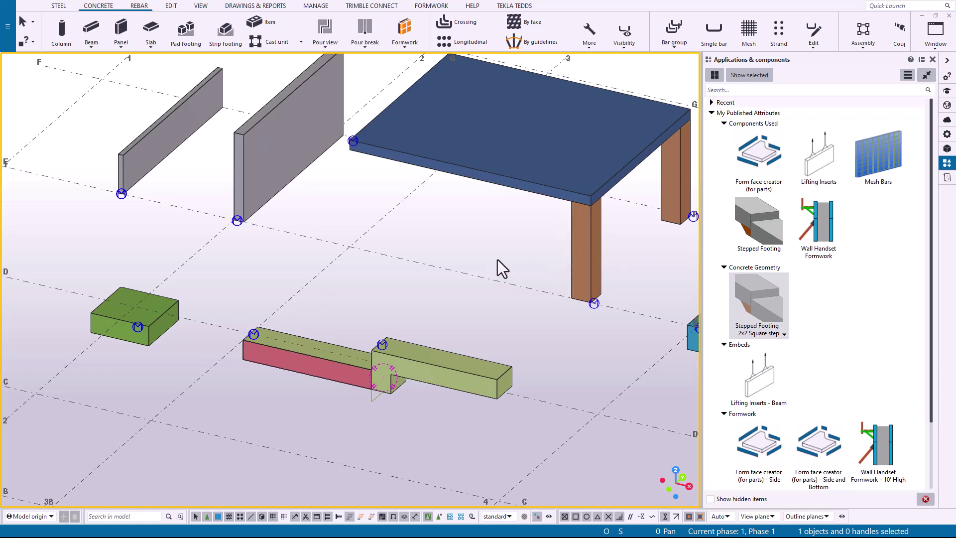
# Zoom around the model and pan the view over to the walls
pyautogui.scroll(-3, 497, 260)
pyautogui.scroll(-4, 499, 260)
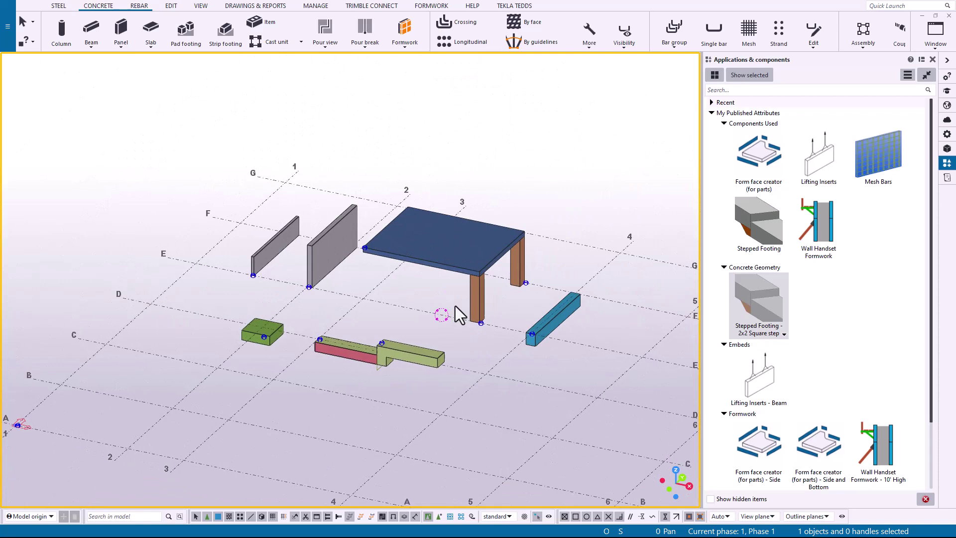
pyautogui.scroll(2, 318, 341)
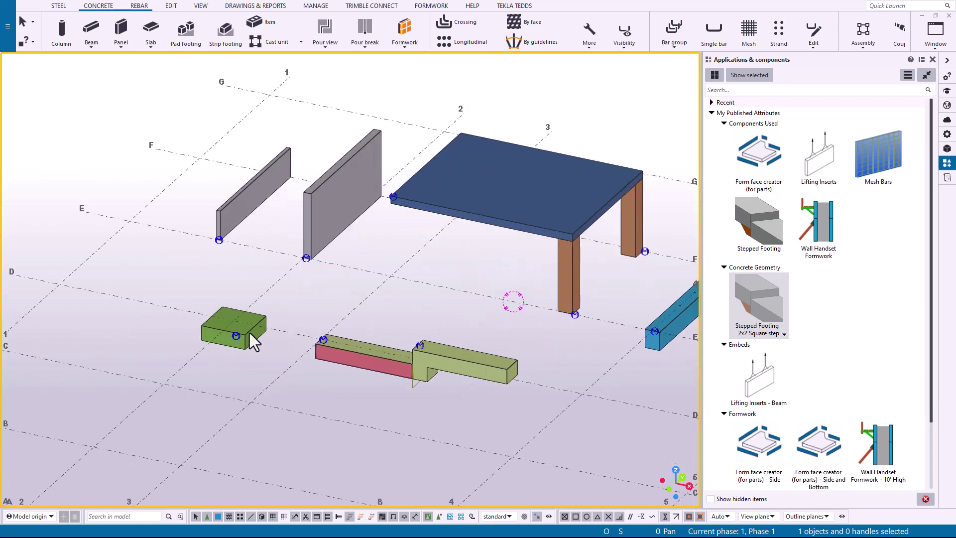
pyautogui.scroll(3, 256, 339)
pyautogui.scroll(-2, 393, 247)
pyautogui.moveTo(393, 248); pyautogui.dragTo(408, 199, button='middle')
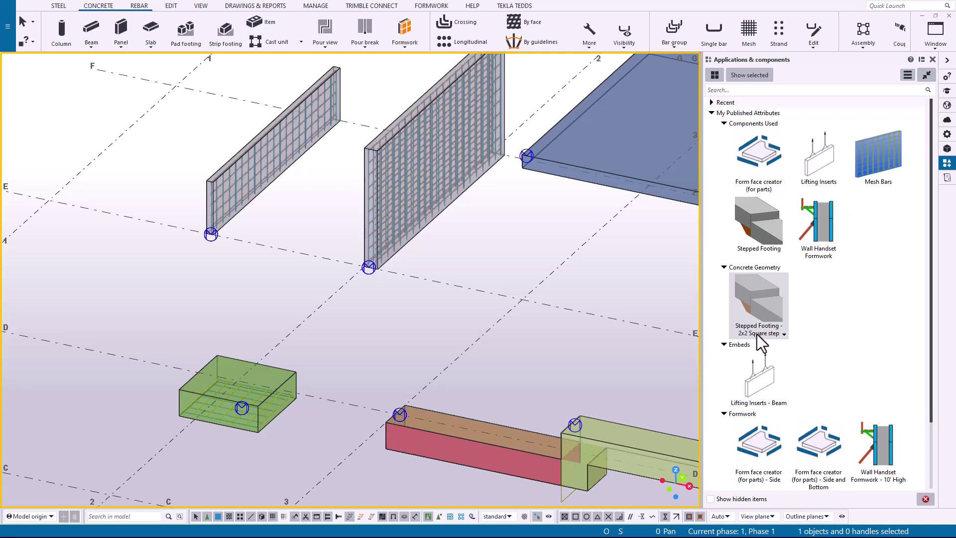
pyautogui.scroll(-4, 521, 271)
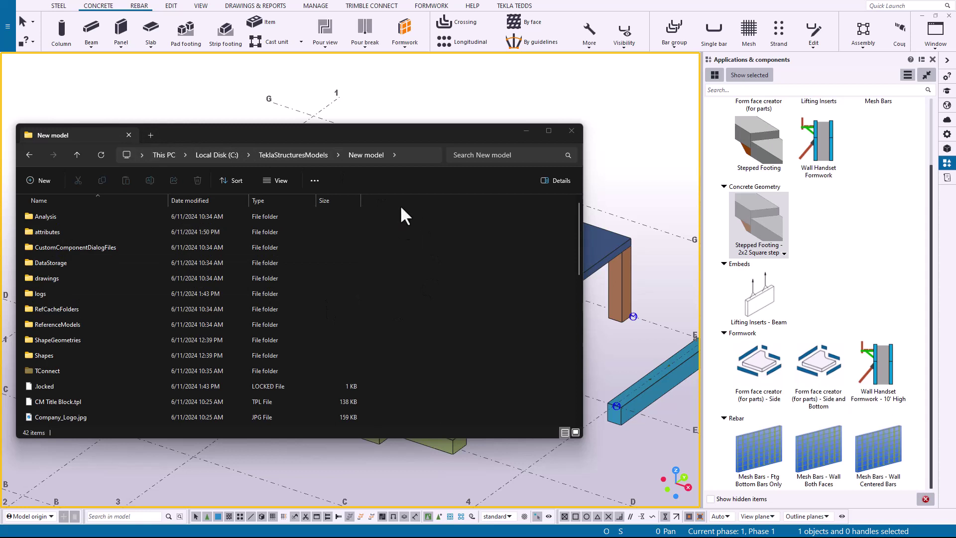
# Open the attributes folder, then bring the Tekla model back in front of File Explorer
pyautogui.doubleClick(83, 231)
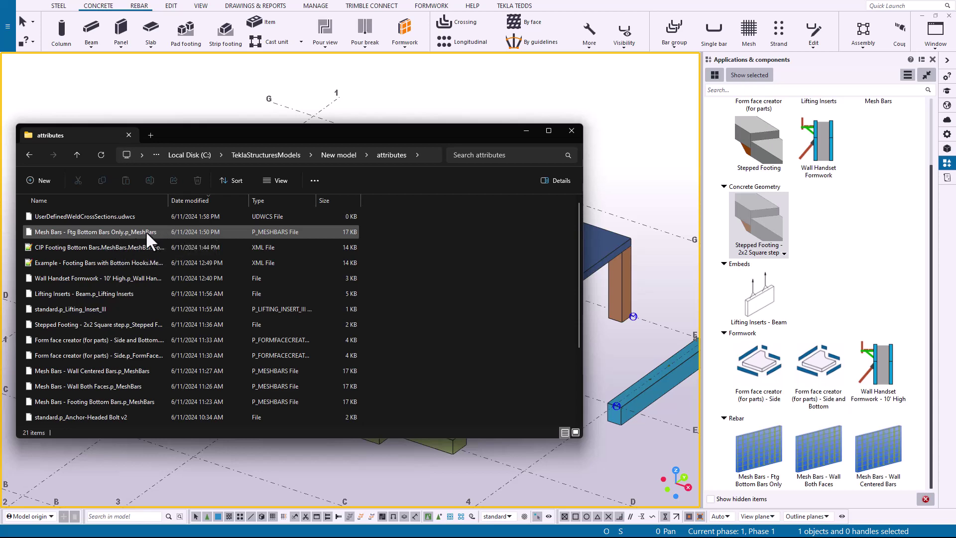
pyautogui.click(896, 235)
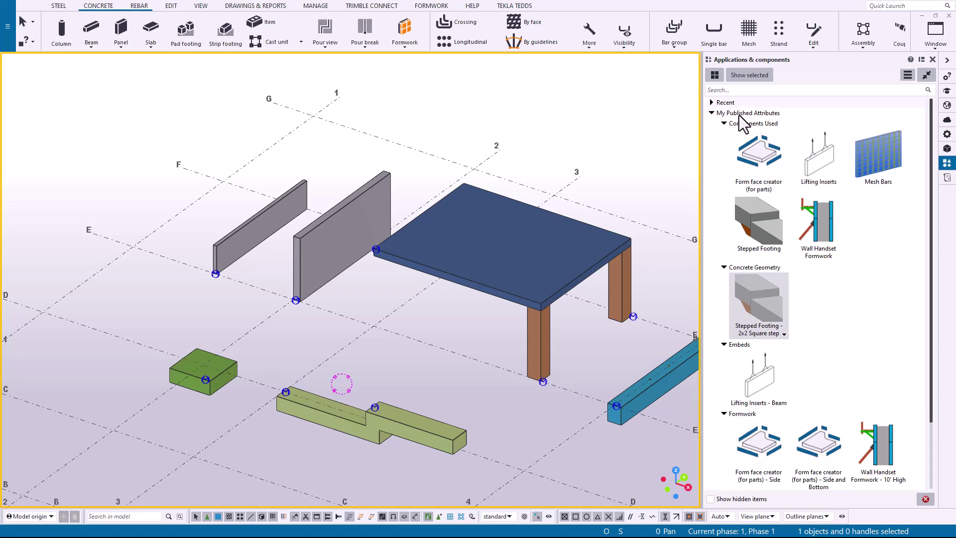
# Publish the My Published Attributes group, keeping My_ComponentCatalog.ac.xml as the catalog file name
pyautogui.rightClick(741, 116)
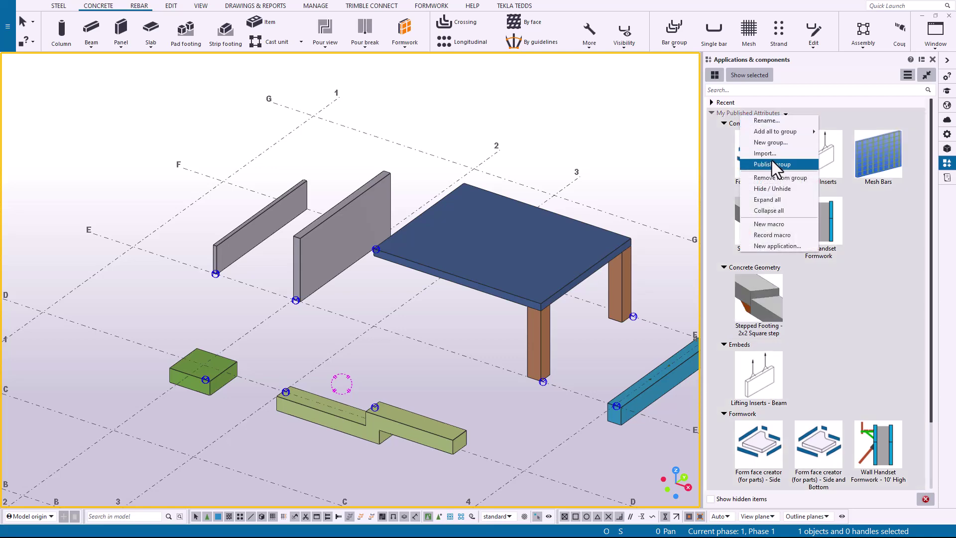
pyautogui.click(776, 164)
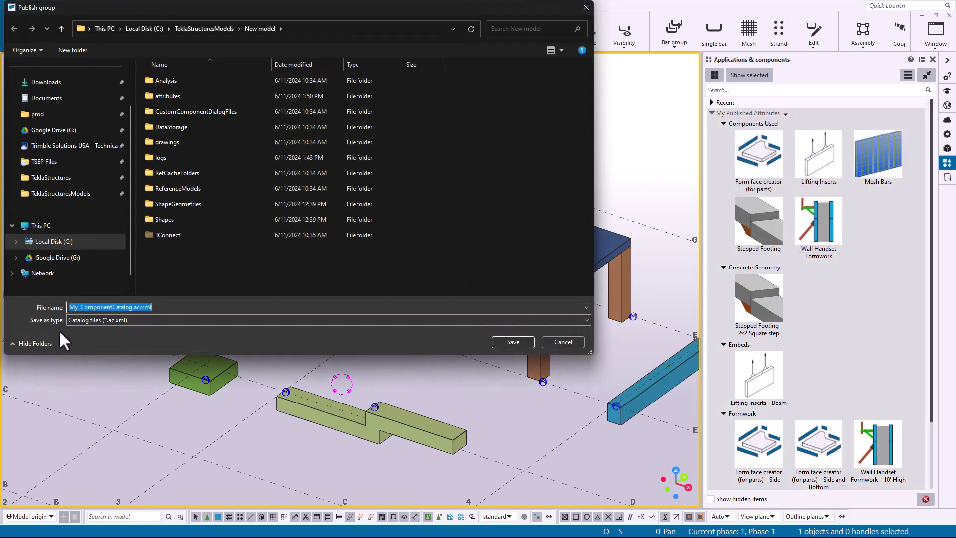
pyautogui.click(77, 307)
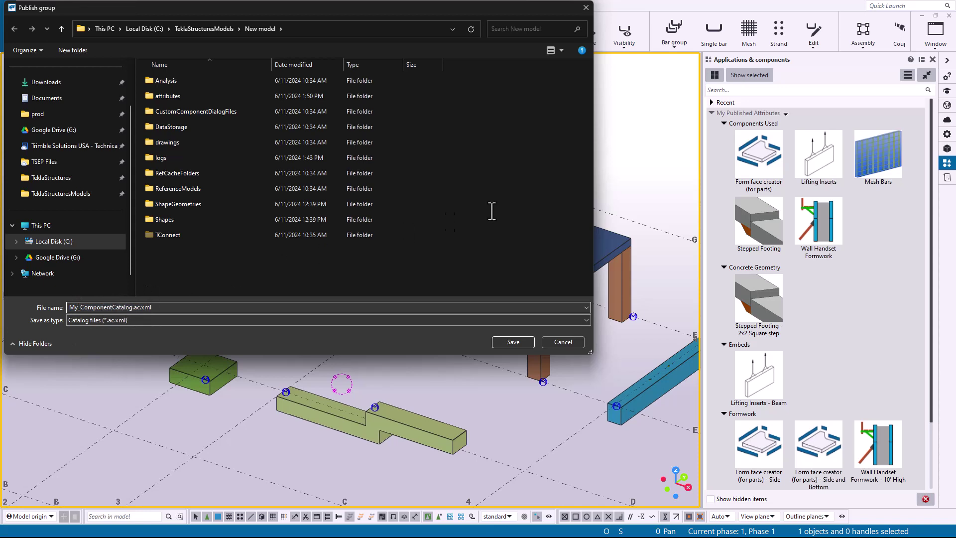
pyautogui.click(126, 311)
# Save the catalog as My_ComponentCatalog.ac.xml and open that file in Notepad++
pyautogui.click(513, 342)
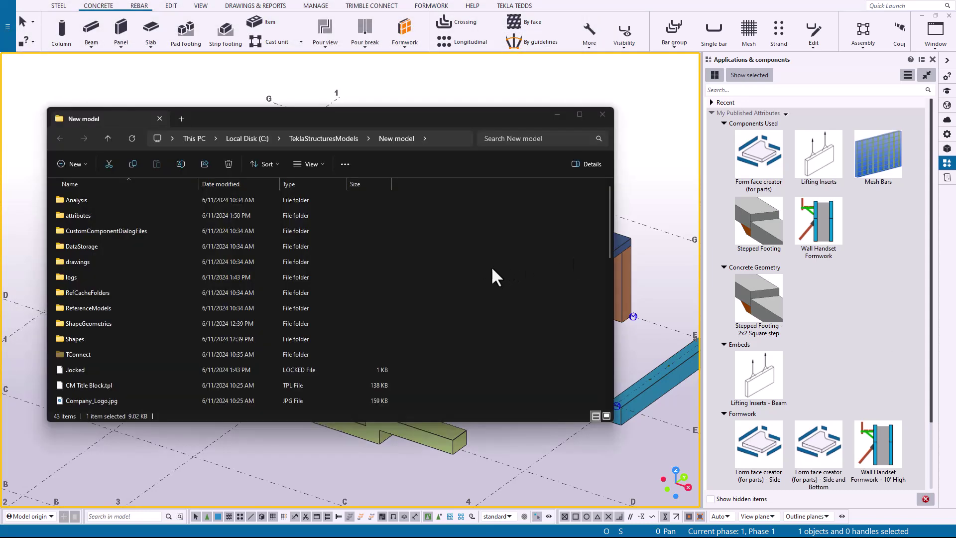
pyautogui.scroll(-6, 491, 266)
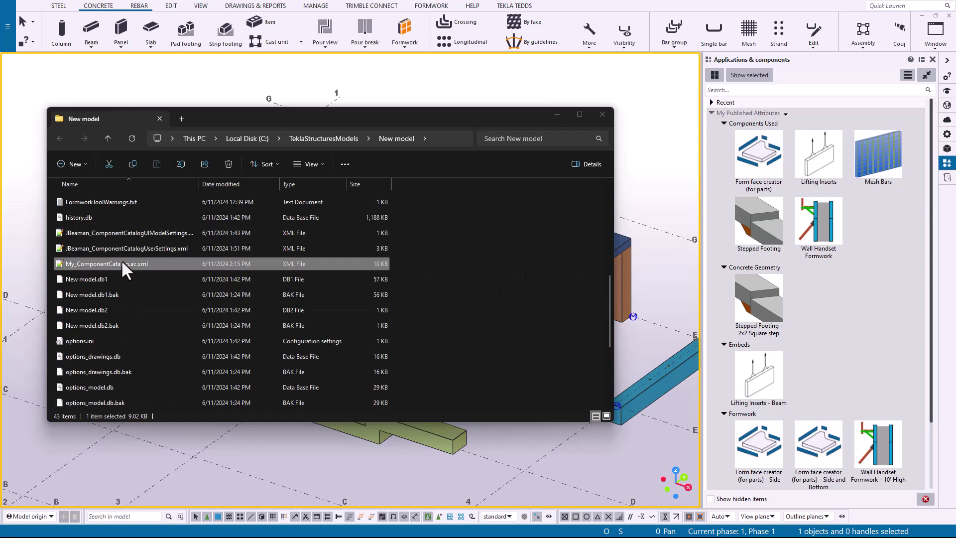
pyautogui.doubleClick(119, 265)
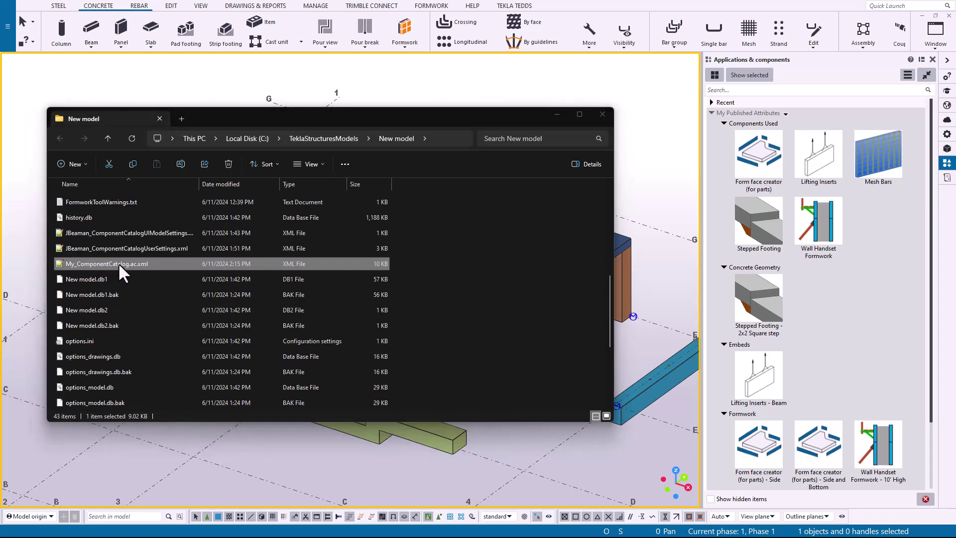
# Select the Mesh Bars display name, the MeshBars ID and the line 9 attribute file name
pyautogui.keyDown('ctrl'); pyautogui.scroll(1, 322, 271); pyautogui.keyUp('ctrl')
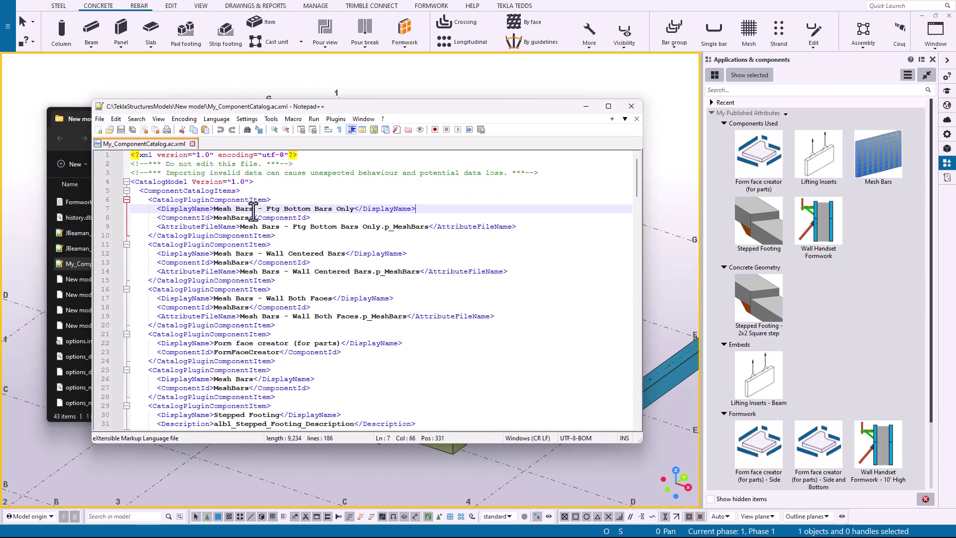
pyautogui.keyDown('ctrl'); pyautogui.scroll(1, 246, 211); pyautogui.keyUp('ctrl')
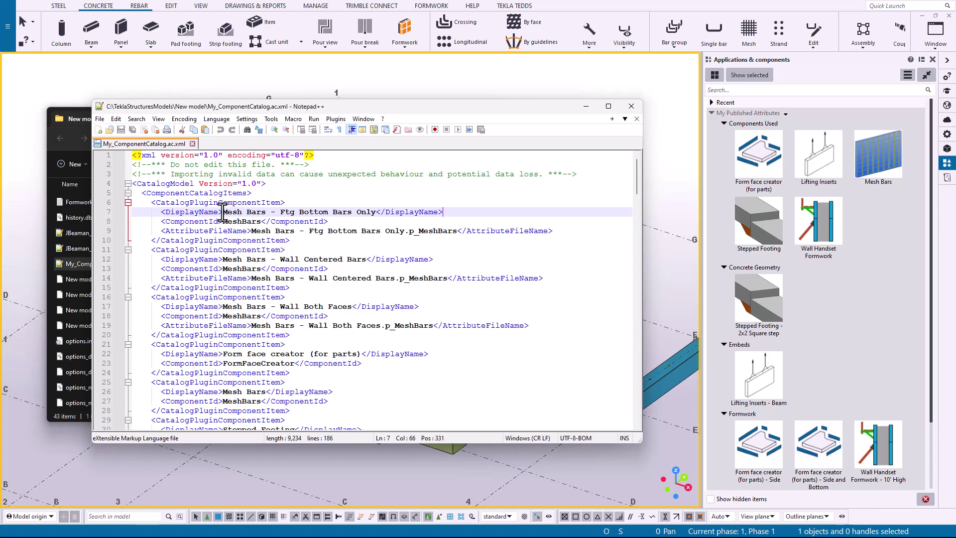
pyautogui.moveTo(222, 211); pyautogui.dragTo(375, 212)
pyautogui.scroll(-2, 871, 339)
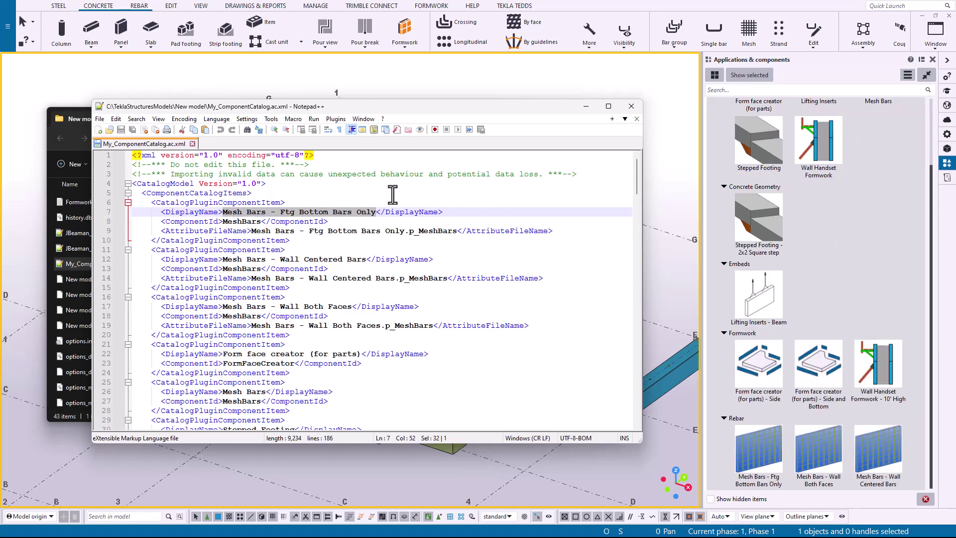
pyautogui.doubleClick(238, 221)
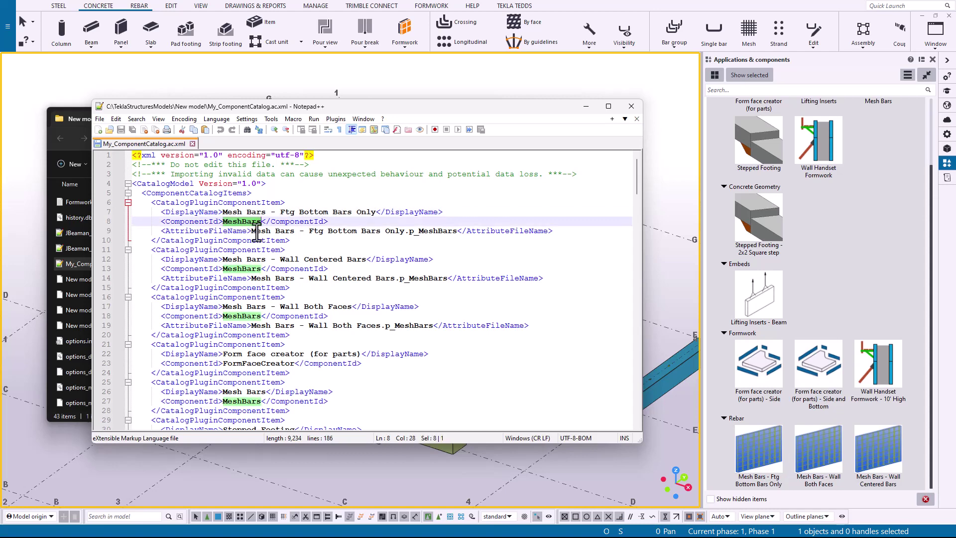
pyautogui.click(251, 230)
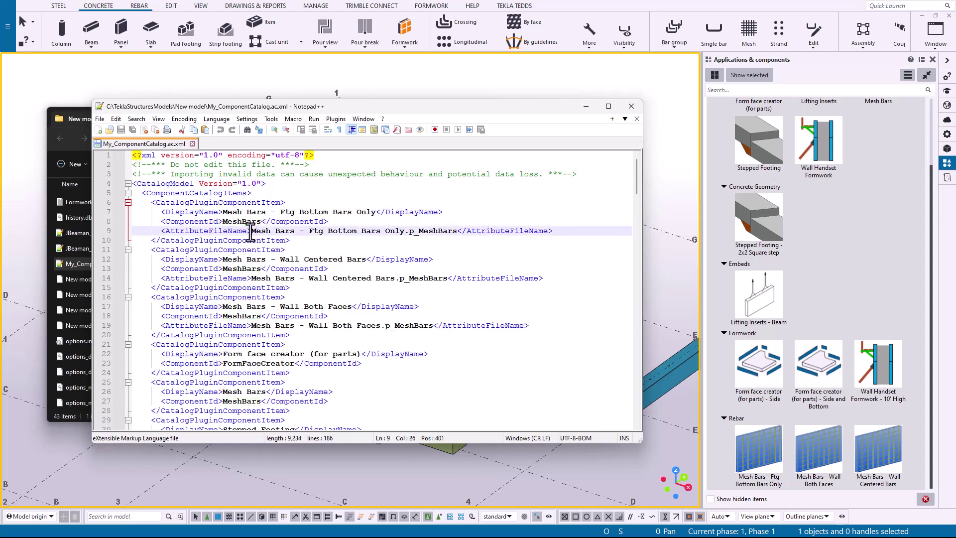
pyautogui.moveTo(250, 232); pyautogui.dragTo(455, 231)
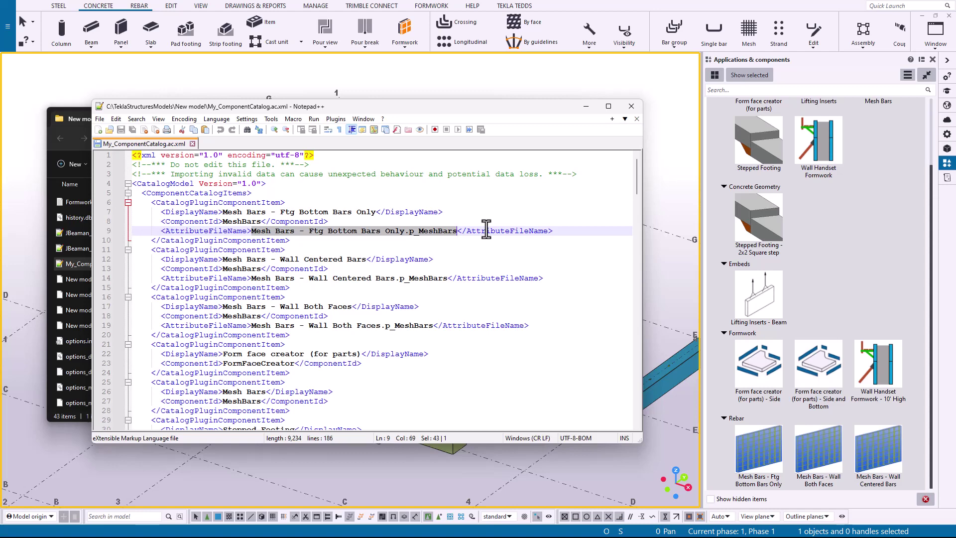
pyautogui.click(265, 232)
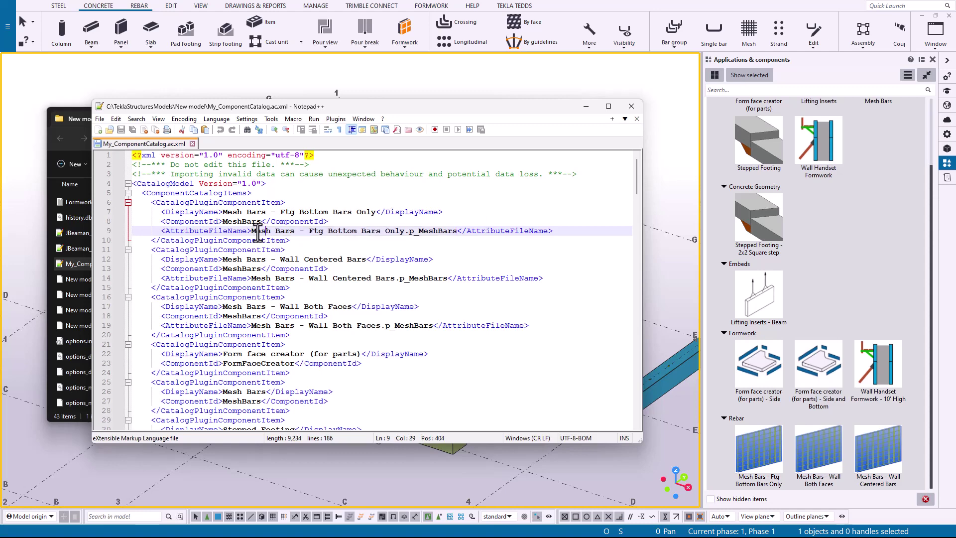
pyautogui.moveTo(251, 232)
pyautogui.mouseDown()
pyautogui.moveTo(457, 232)
pyautogui.moveTo(250, 232)
pyautogui.mouseUp()
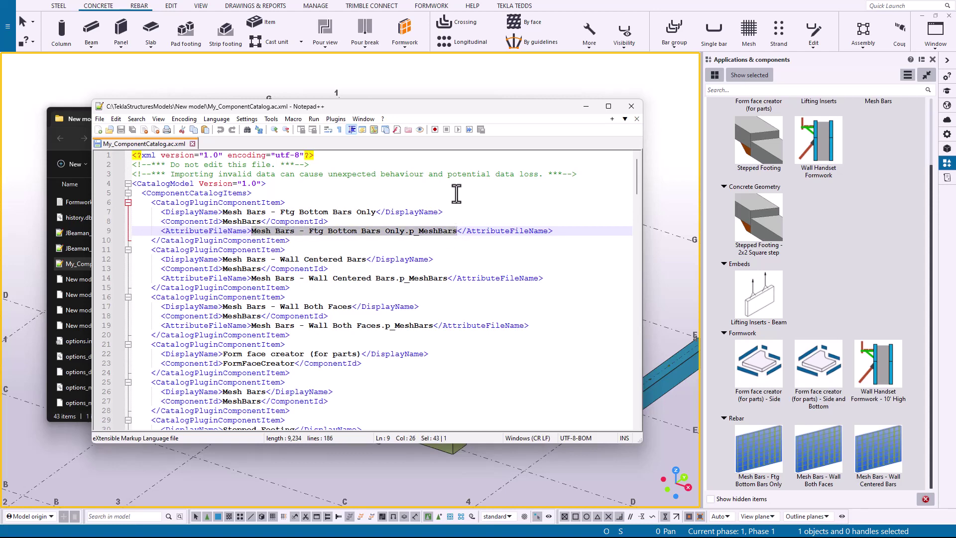
# Close the catalog file in Notepad++ and then close File Explorer
pyautogui.click(628, 107)
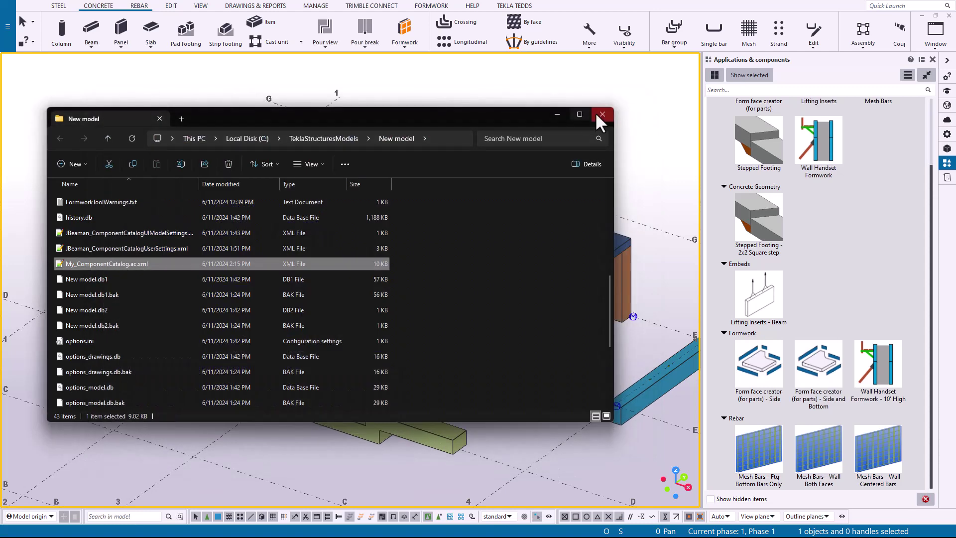
pyautogui.click(602, 115)
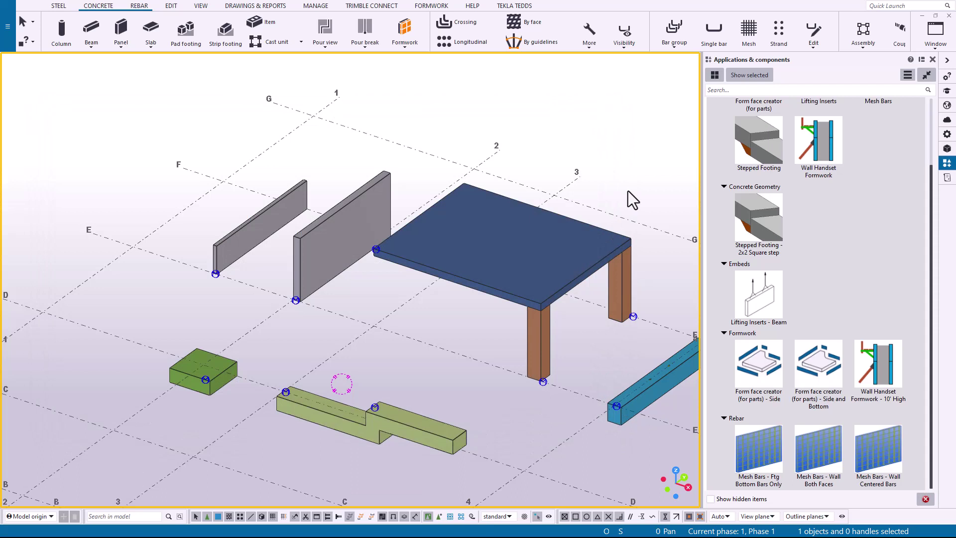